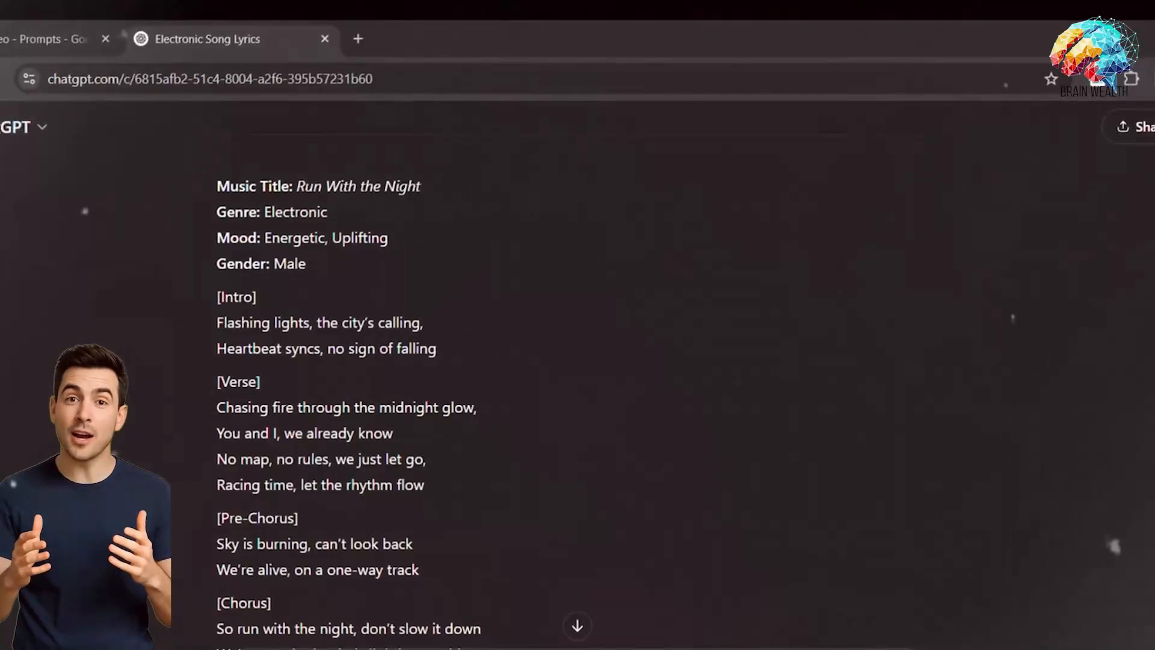
scroll(577, 361, down, 5)
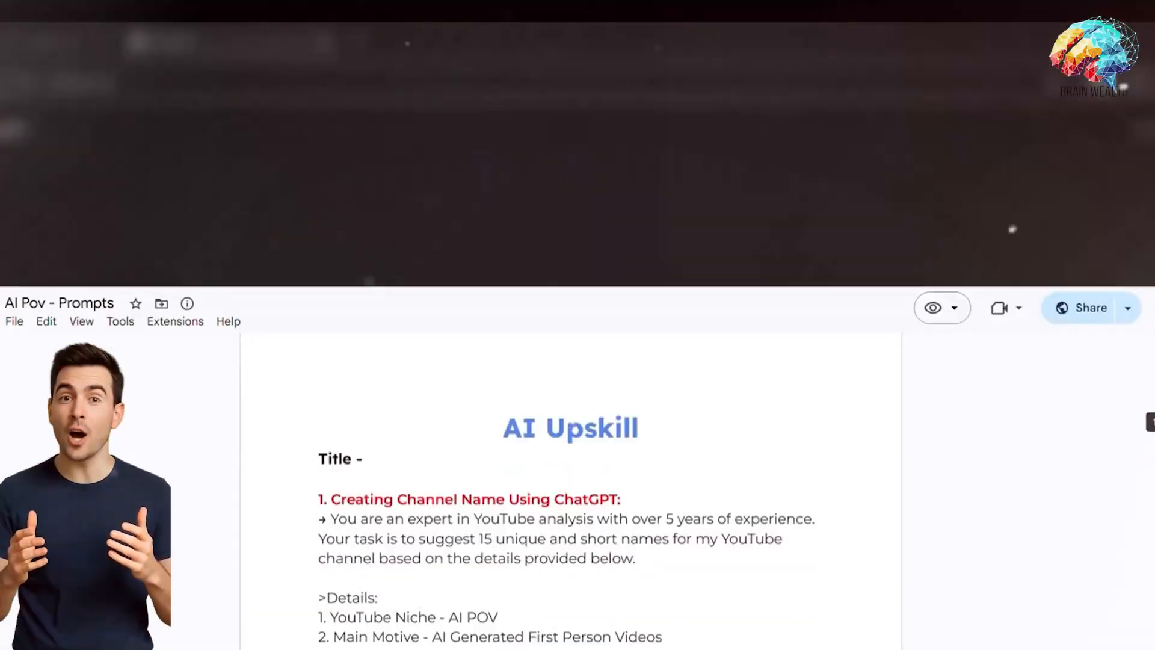
scroll(571, 481, down, 5)
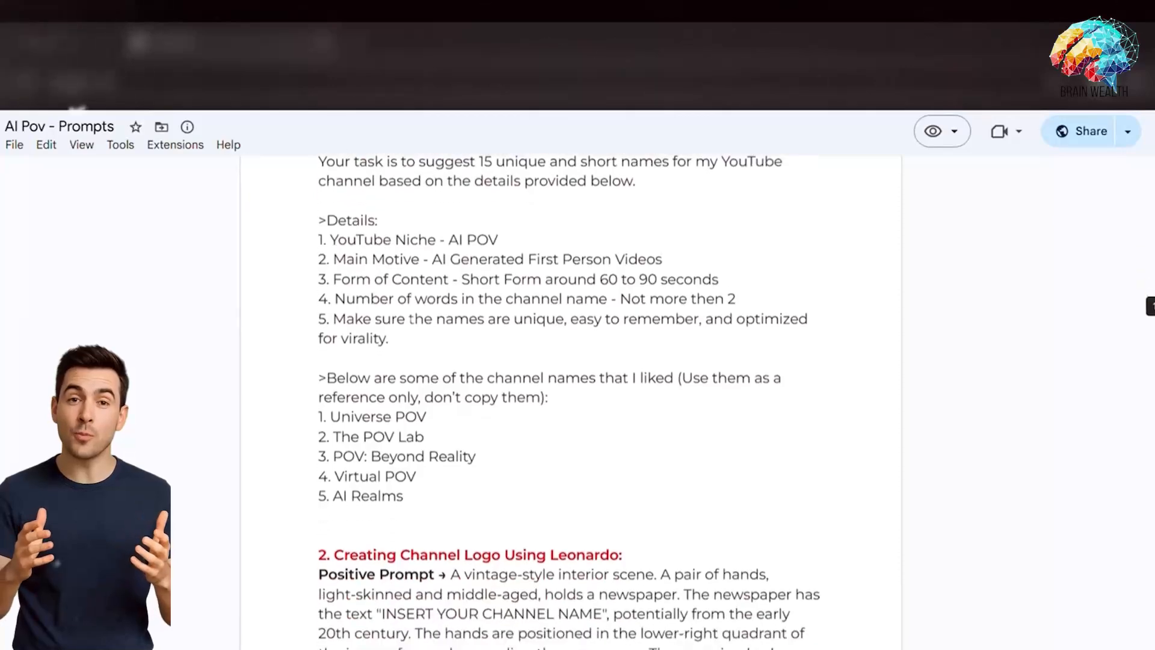
scroll(571, 391, down, 5)
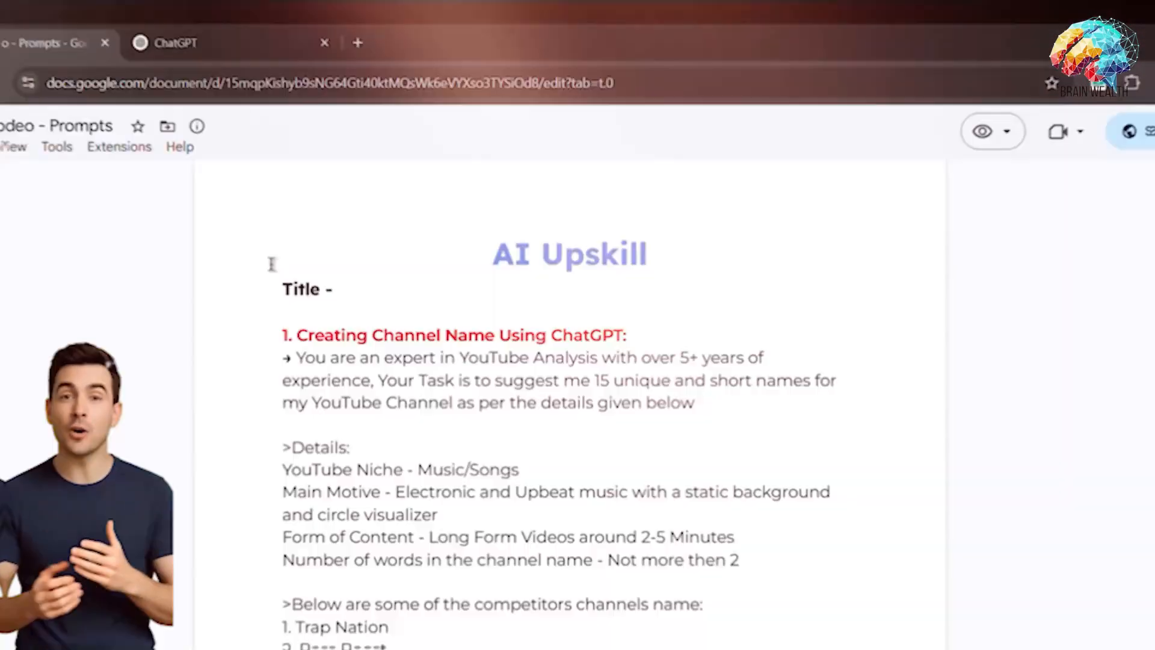
- Copy the channel name prompt from the prompts document, submit it to ChatGPT and review the reply
drag(294, 358, 391, 647)
key(ctrl+c)
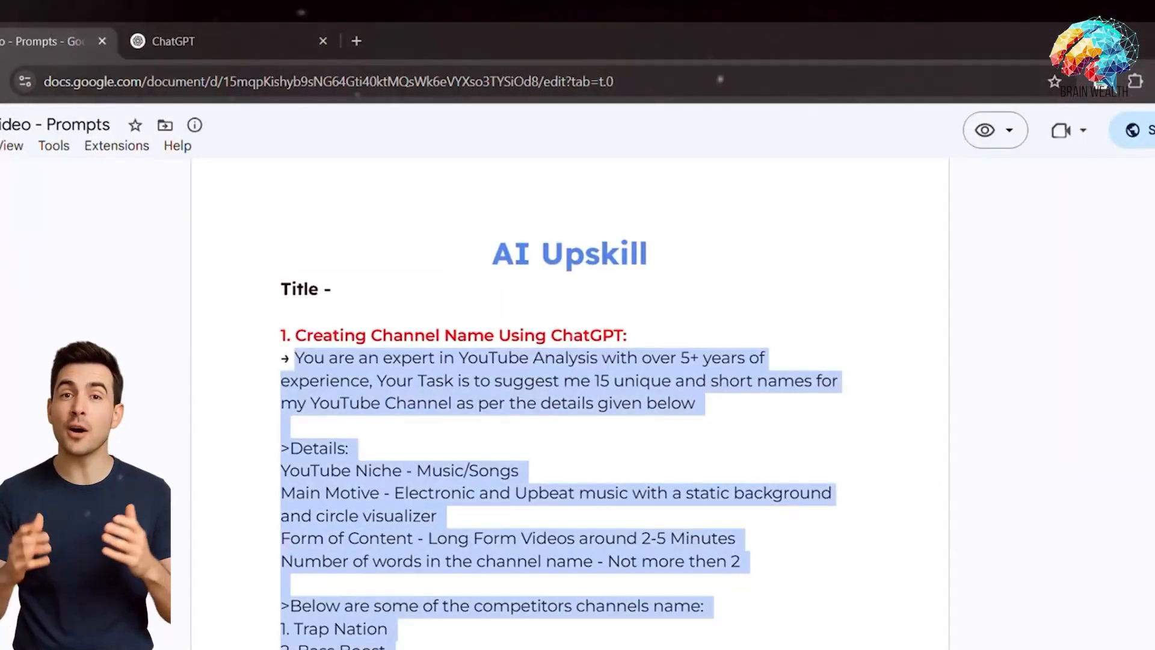
click(219, 41)
key(ctrl+v)
key(Return)
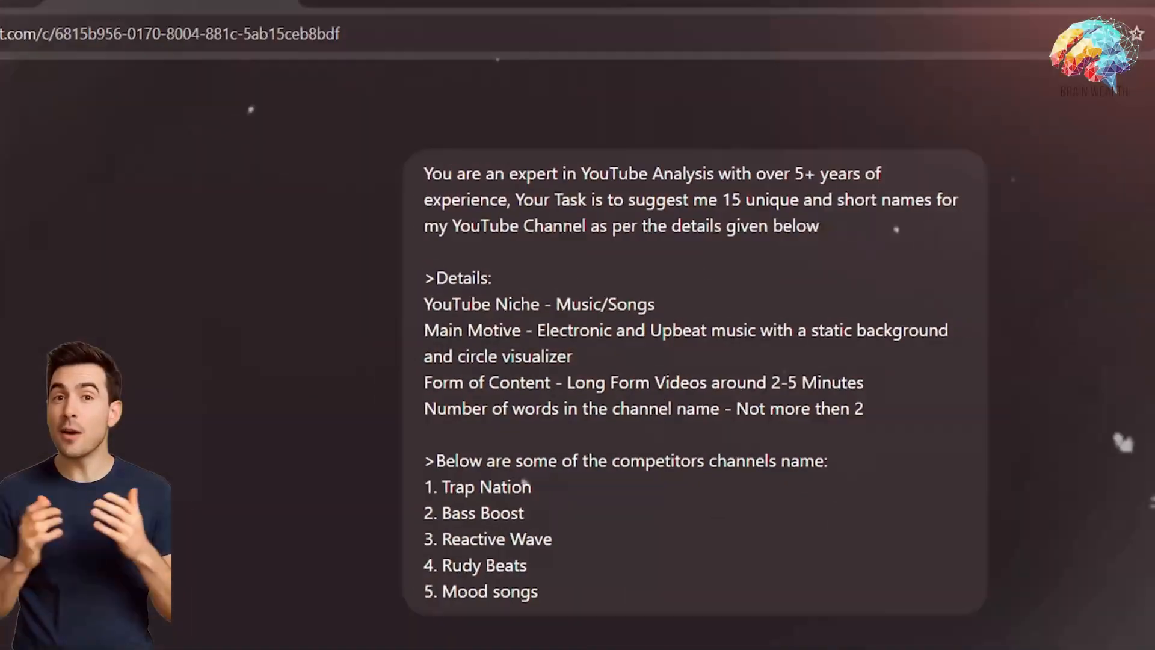
scroll(1145, 255, down, 5)
scroll(1144, 255, down, 2)
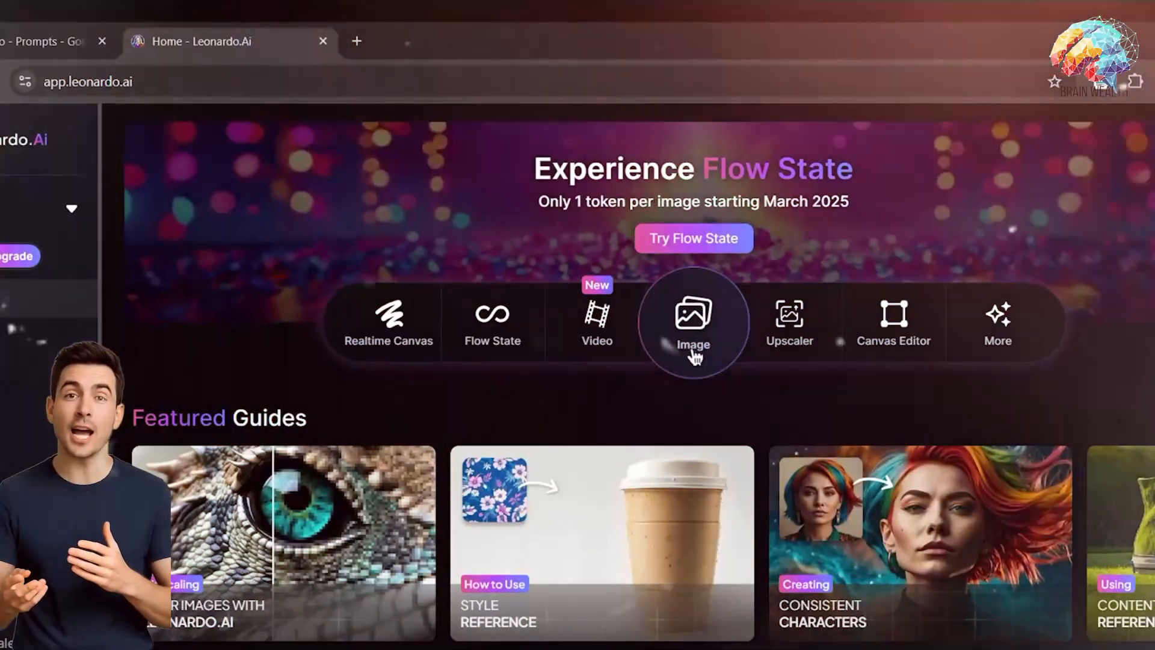
- Open Leonardo.Ai's image creation page and look through the earlier Wave Fusion logos in the generation history
click(693, 324)
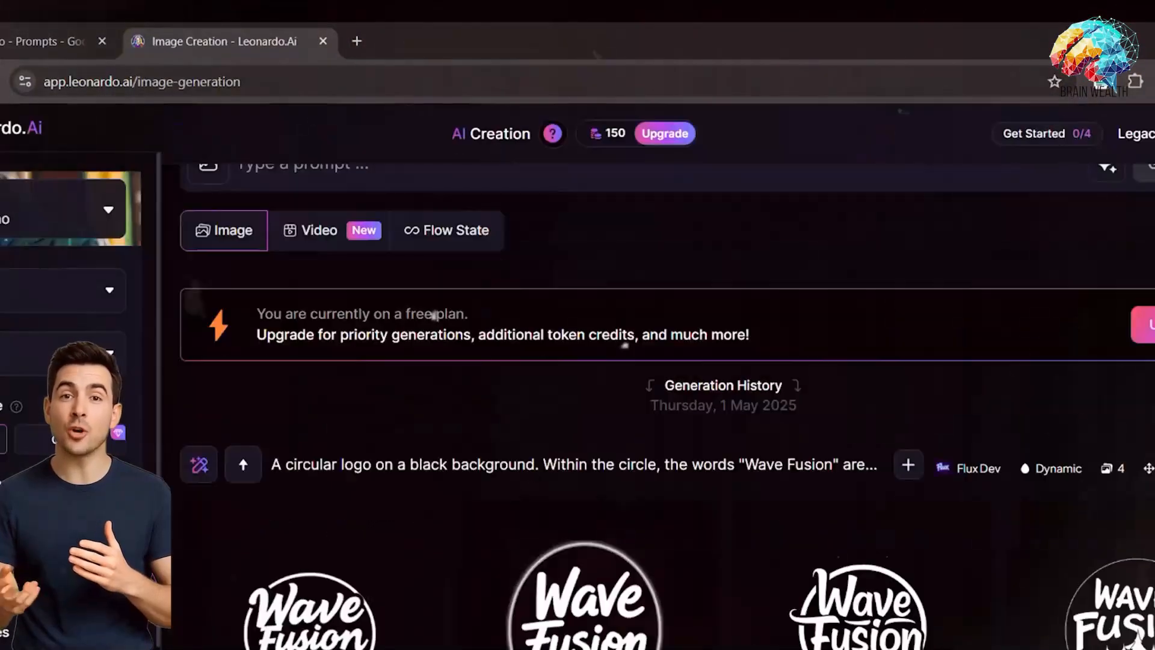
scroll(577, 361, down, 5)
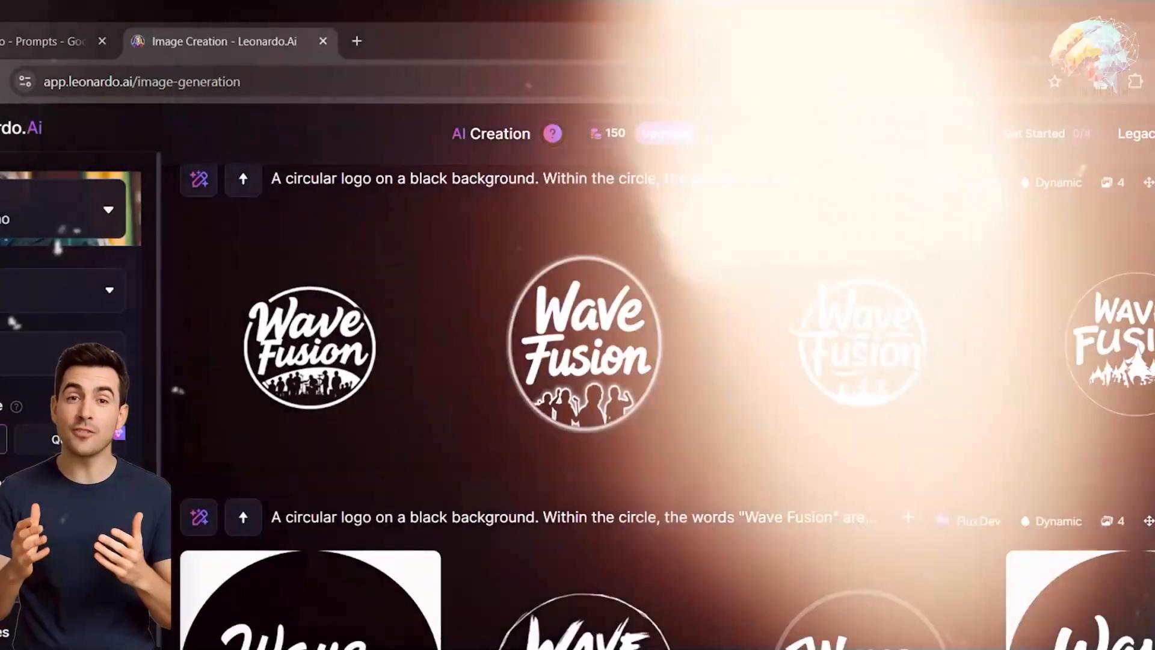
scroll(577, 361, down, 5)
scroll(577, 360, down, 2)
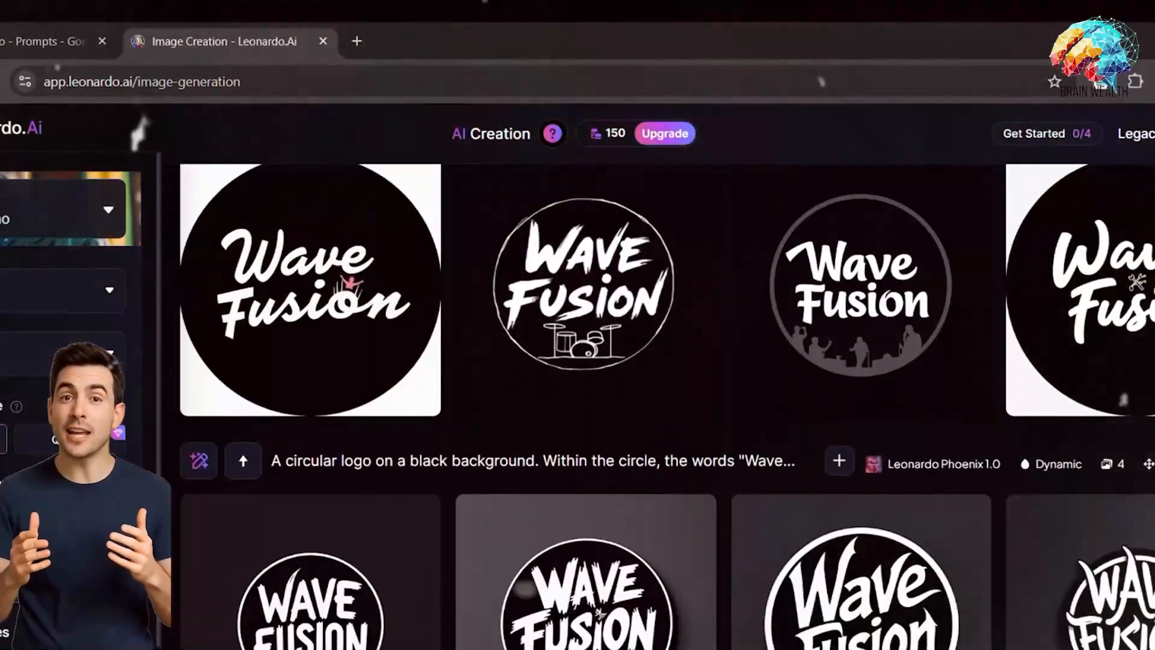
scroll(577, 361, up, 10)
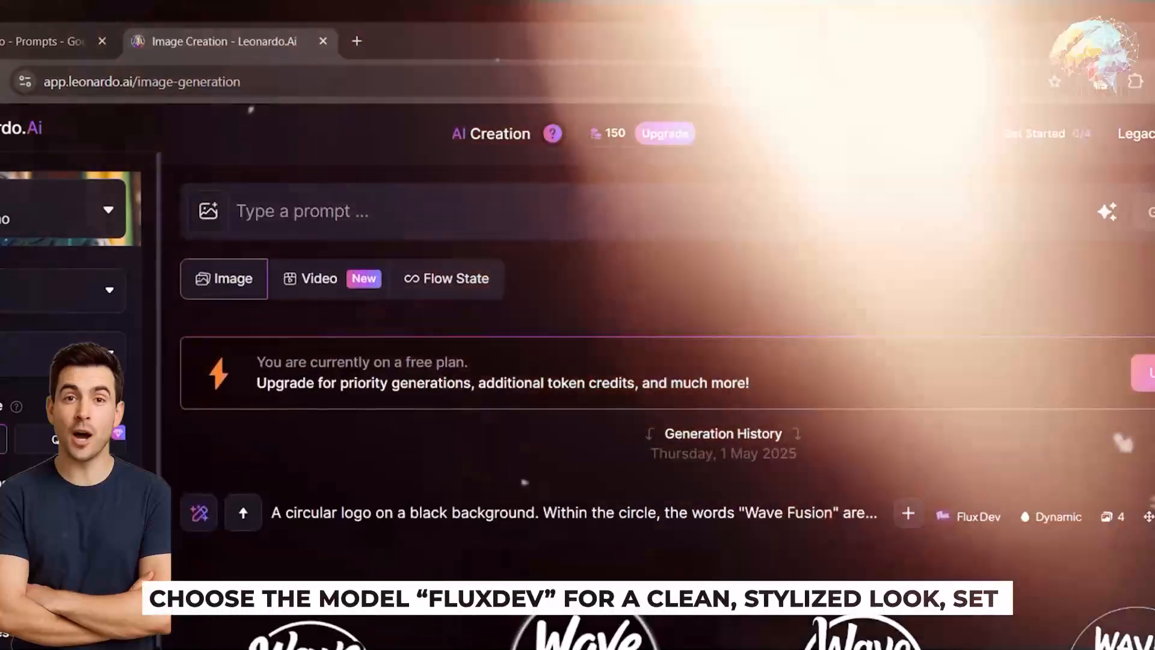
- Copy the channel logo prompt from the document into Leonardo.Ai's prompt and replace the channel name placeholder with Nova Beats
click(13, 35)
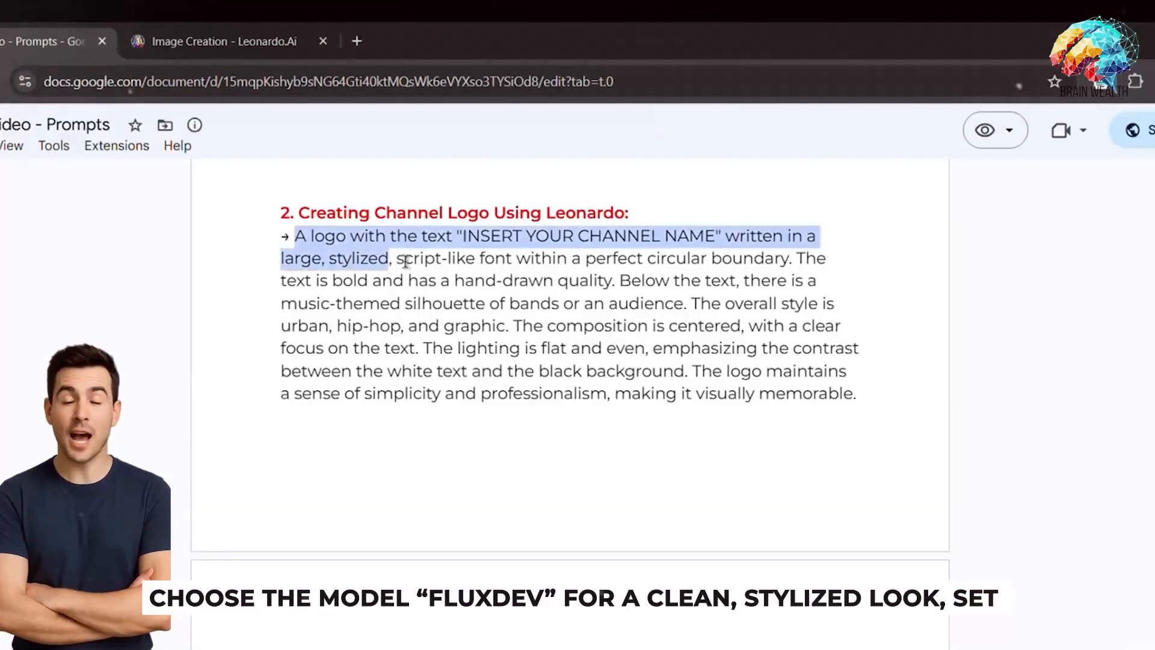
key(ctrl+Tab)
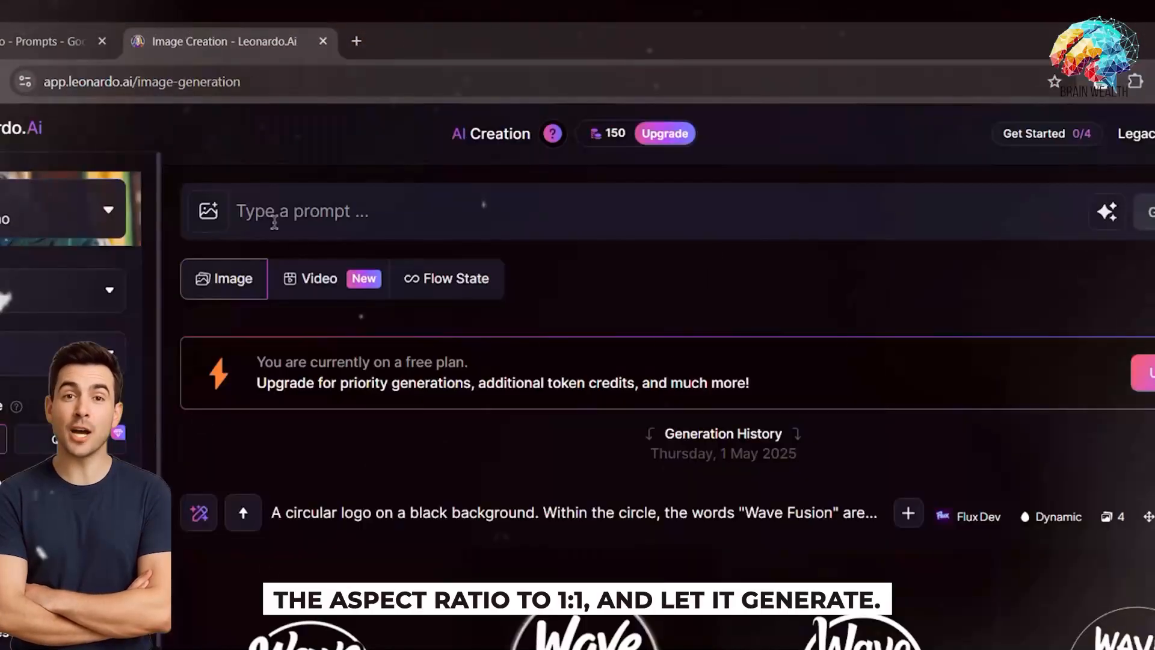
key(ctrl+v)
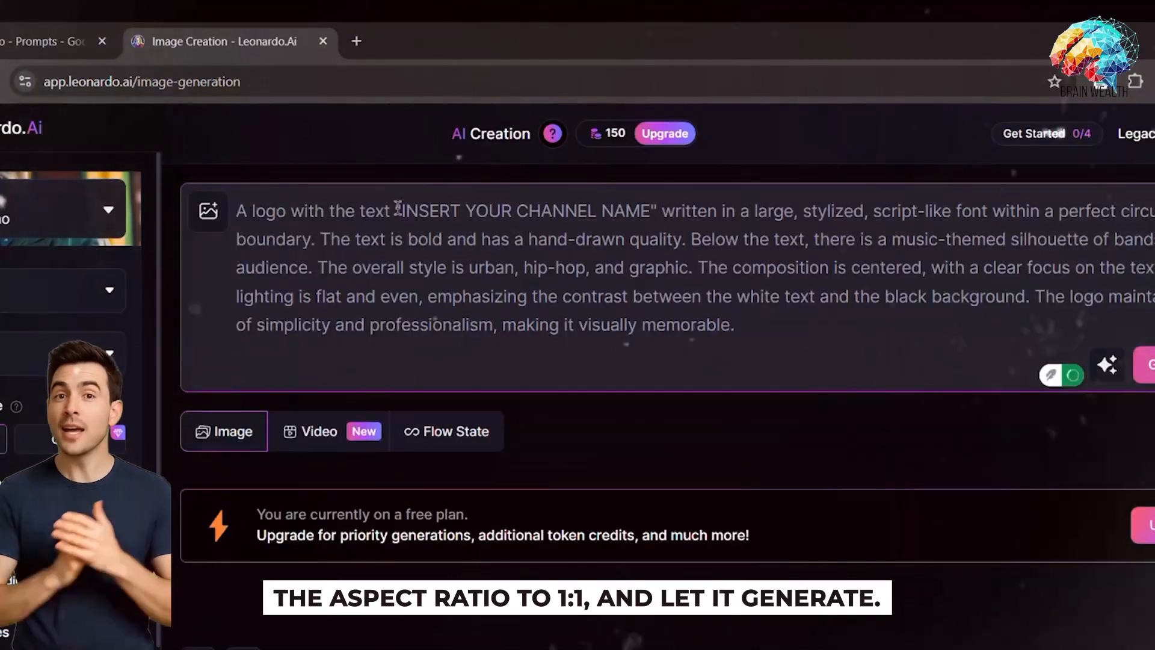
drag(606, 210, 651, 211)
text(N)
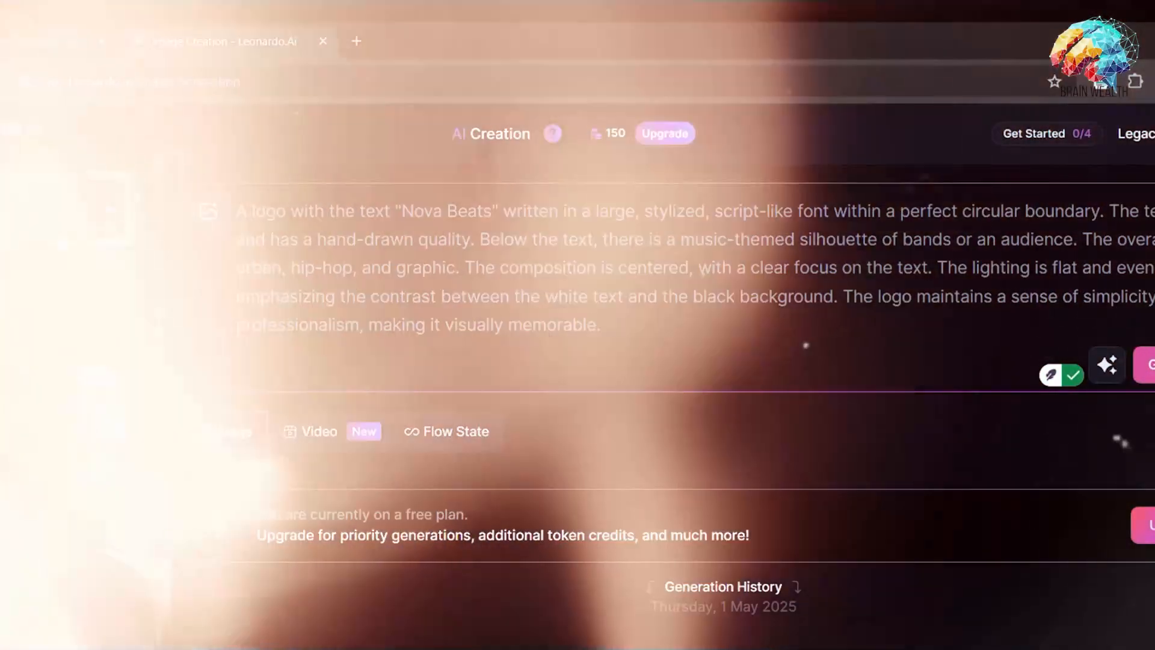
- Generate the Nova Beats logo with the Flux Dev model and preview the resulting images at full size
click(62, 240)
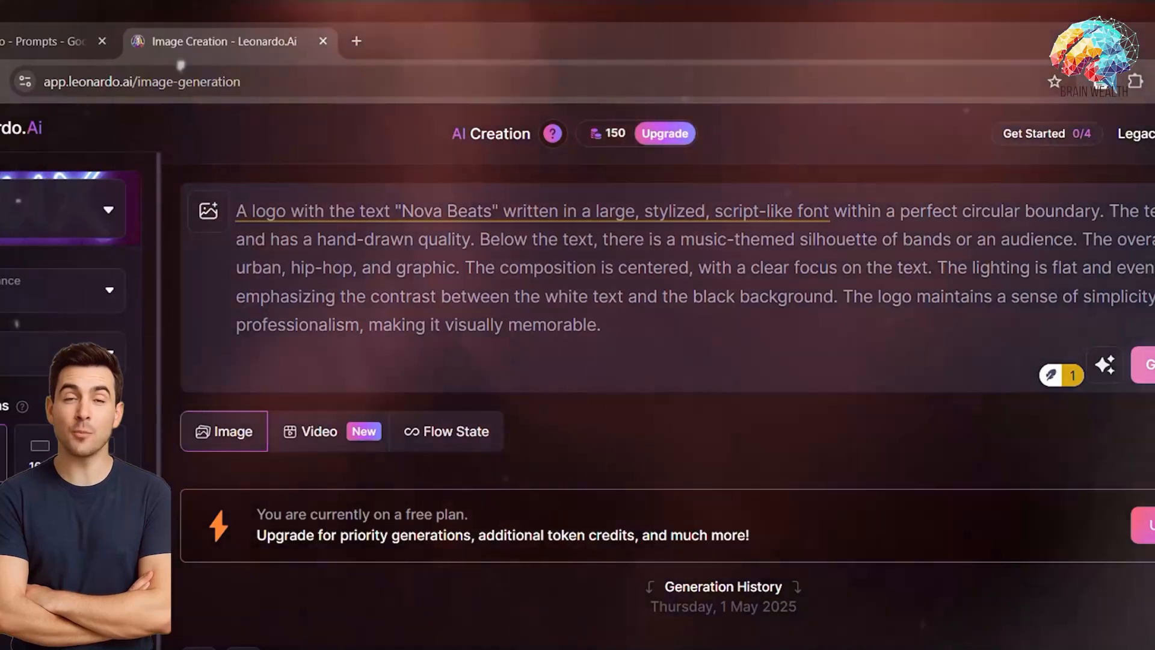
key(ctrl+Return)
scroll(1113, 545, down, 3)
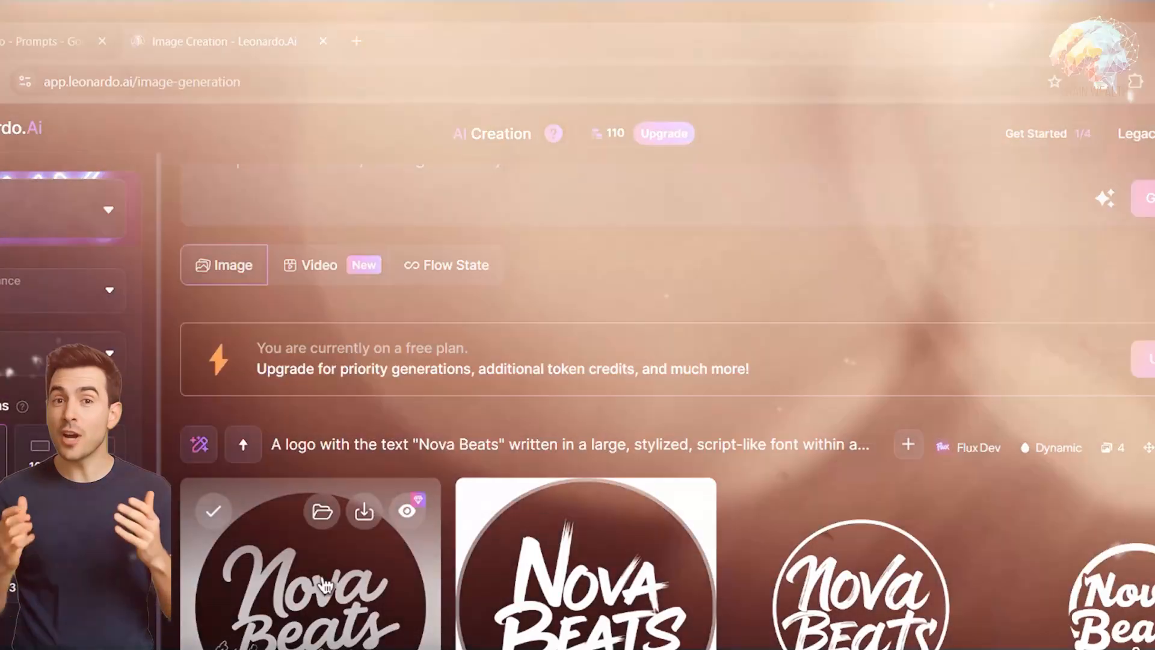
click(436, 580)
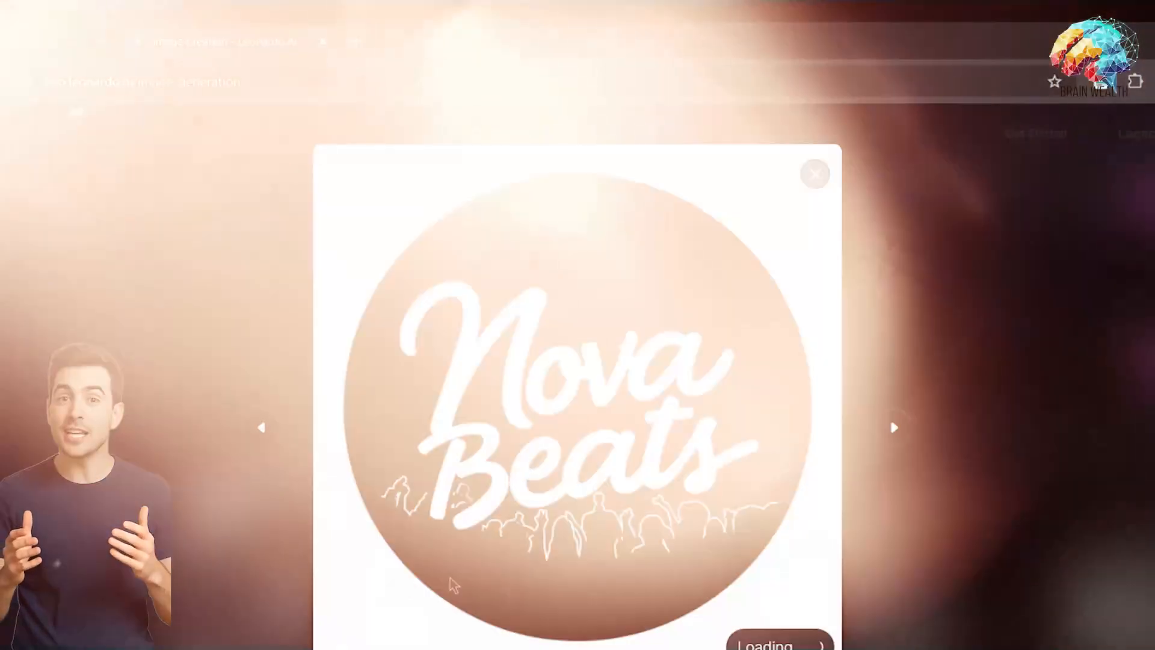
click(904, 439)
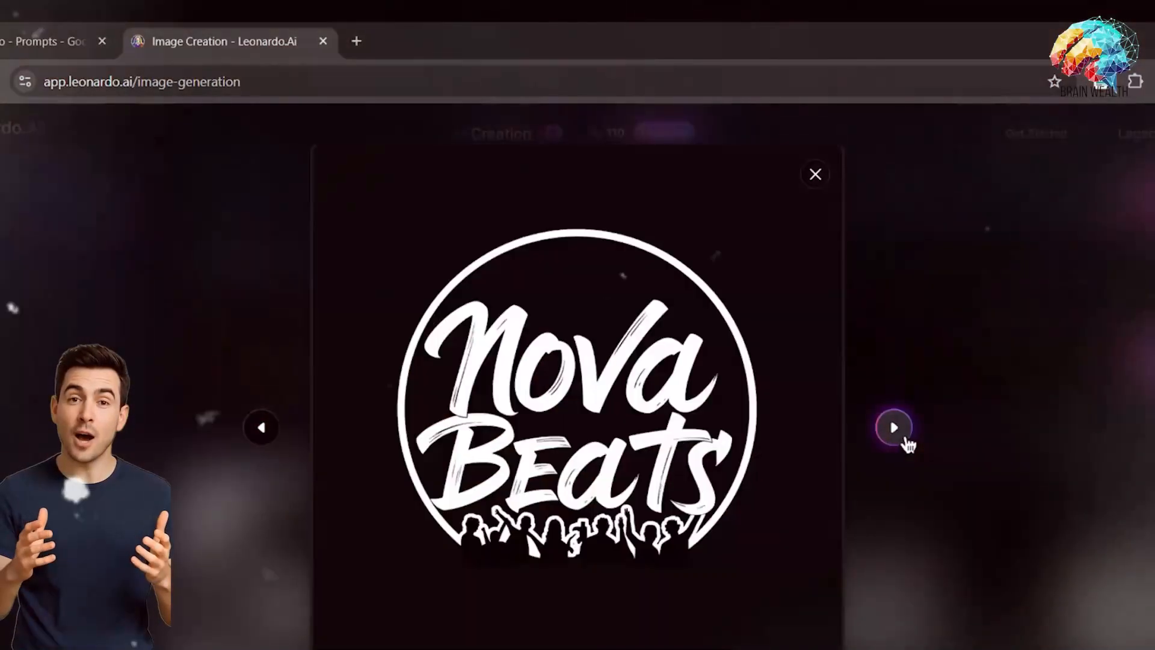
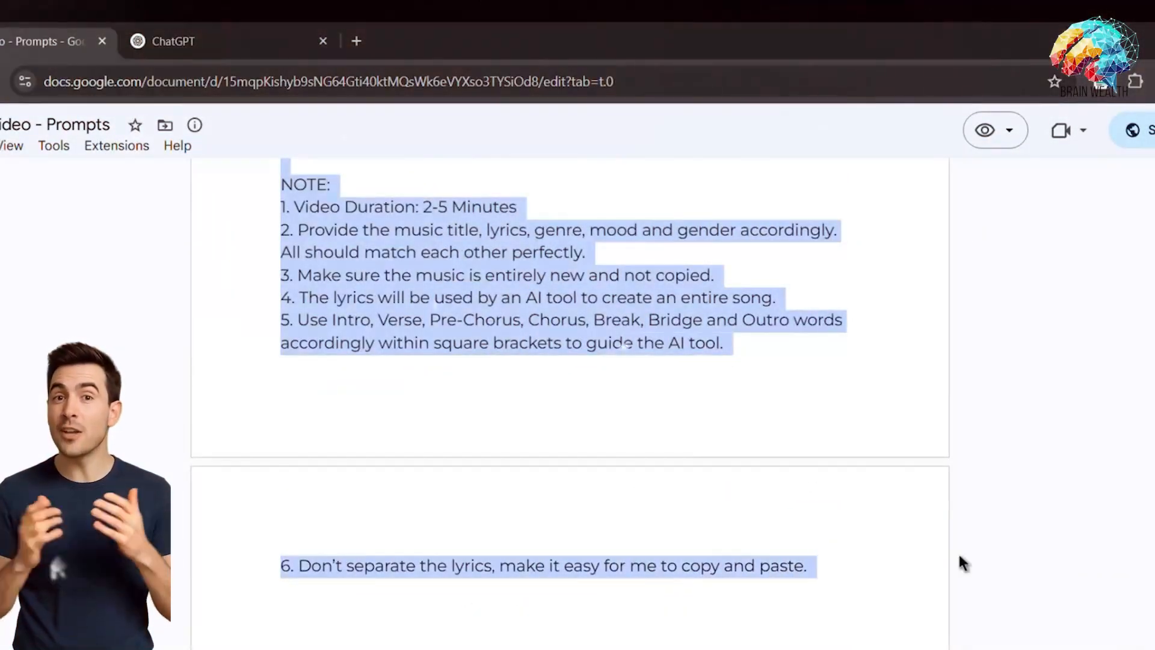
- Submit the copied song lyrics prompt to ChatGPT with the video duration changed to 1 Minute
click(157, 27)
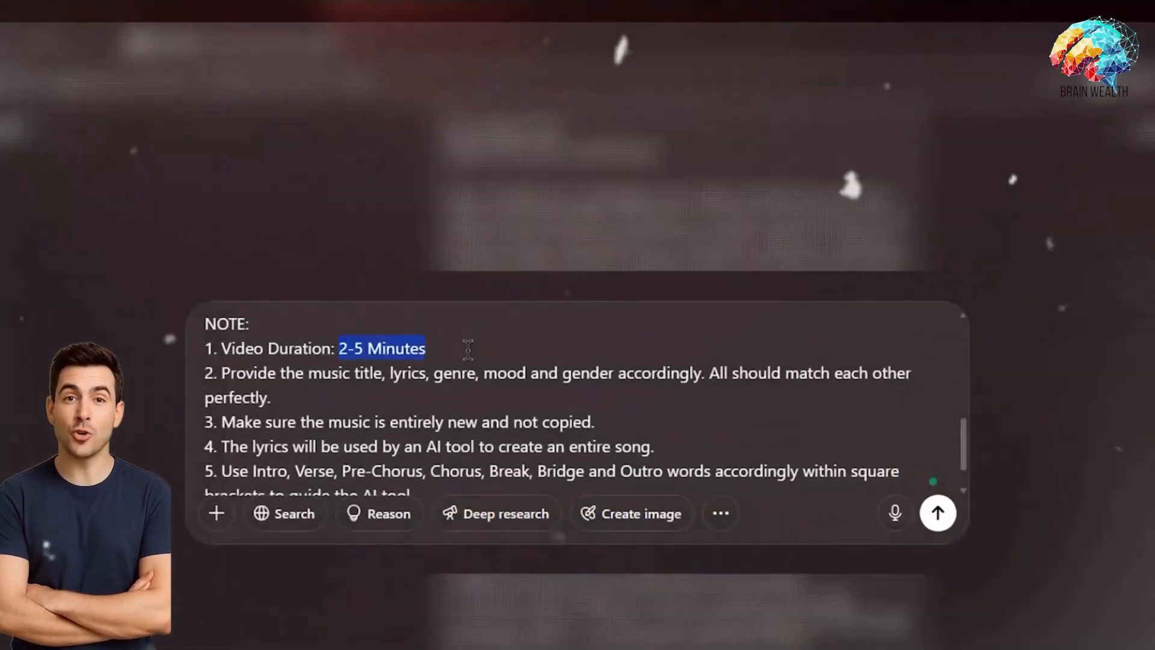
text(1 Minute)
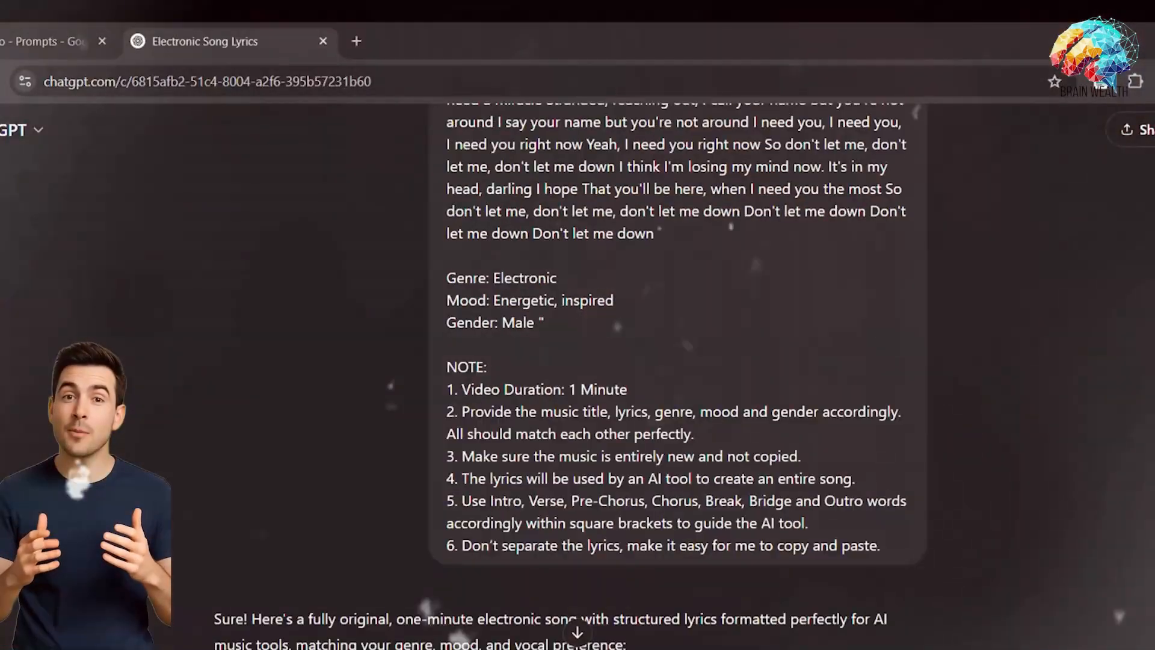
scroll(577, 361, down, 7)
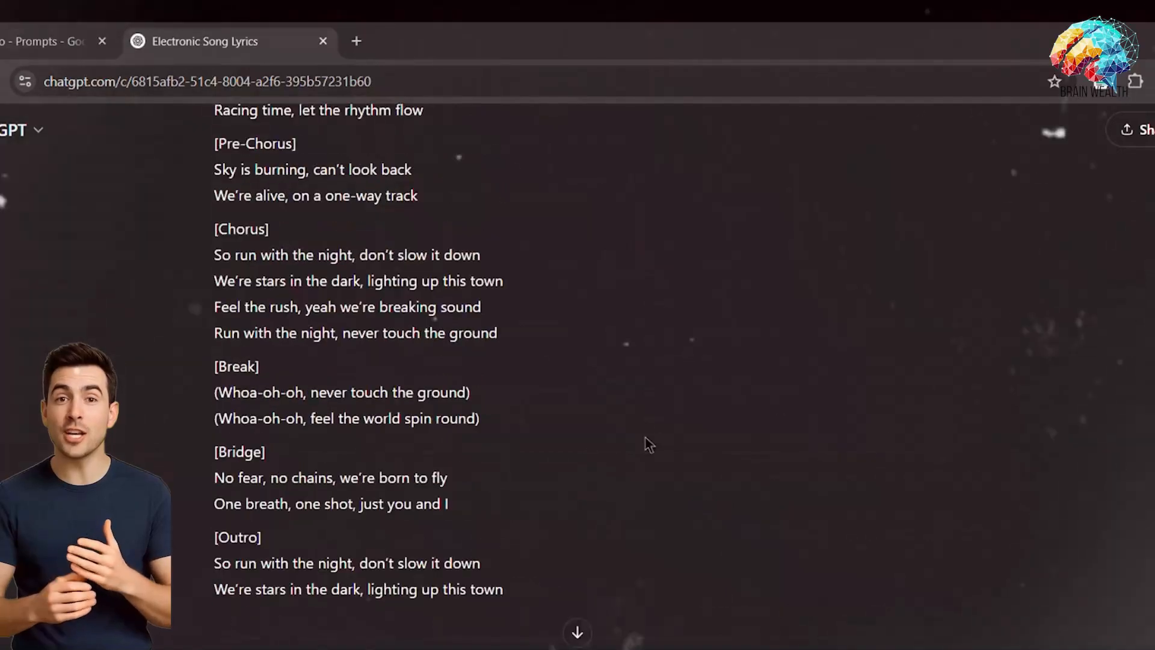
- Examine the generated song's title, genre, mood, gender and full lyrics
scroll(648, 445, up, 6)
drag(214, 178, 507, 181)
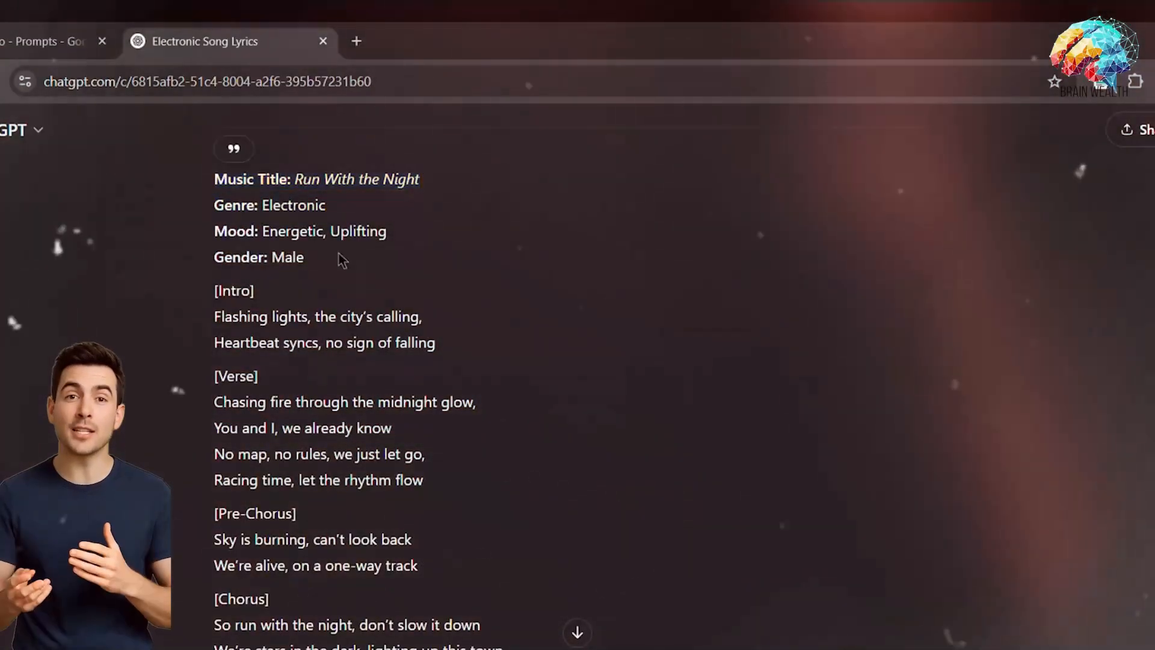
drag(341, 260, 163, 206)
scroll(542, 457, down, 9)
drag(451, 388, 598, 492)
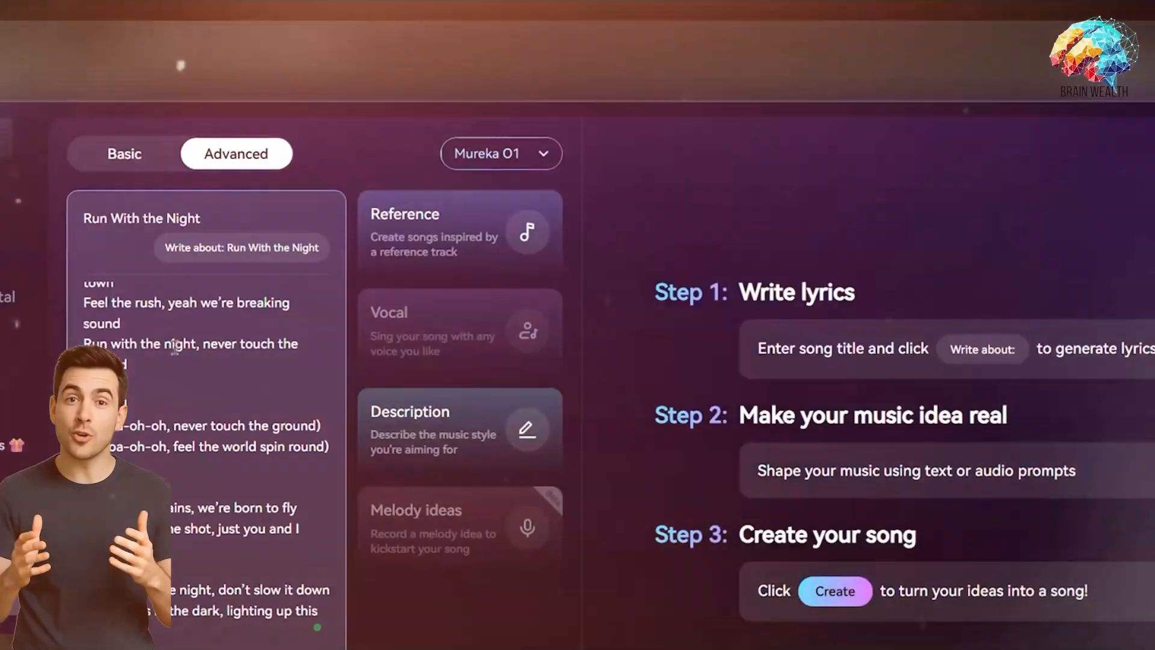
- Browse Mureka's home page through the trending songs and the Hip-Hop, Pop and R&B sections
scroll(175, 348, up, 8)
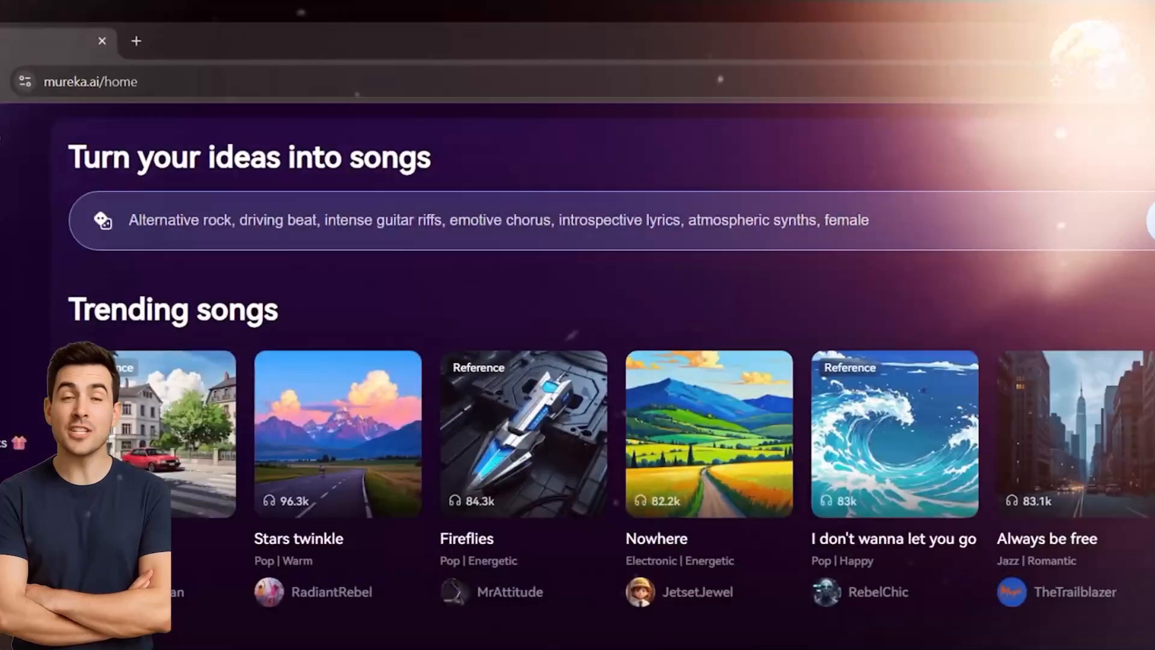
scroll(578, 361, down, 7)
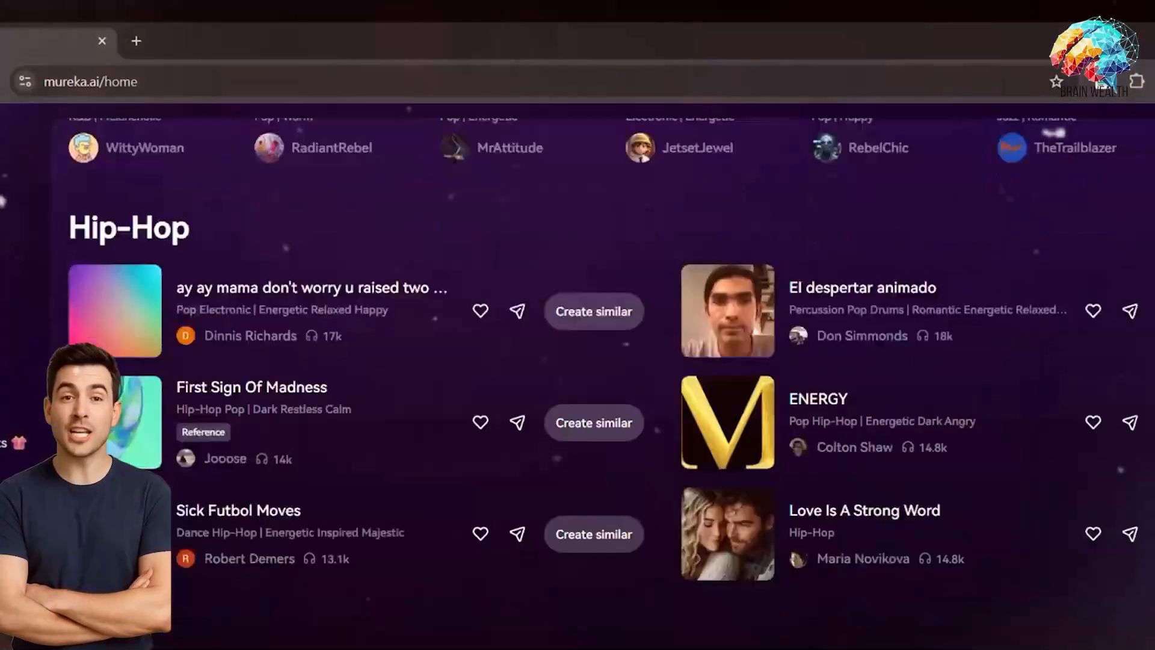
scroll(578, 361, down, 6)
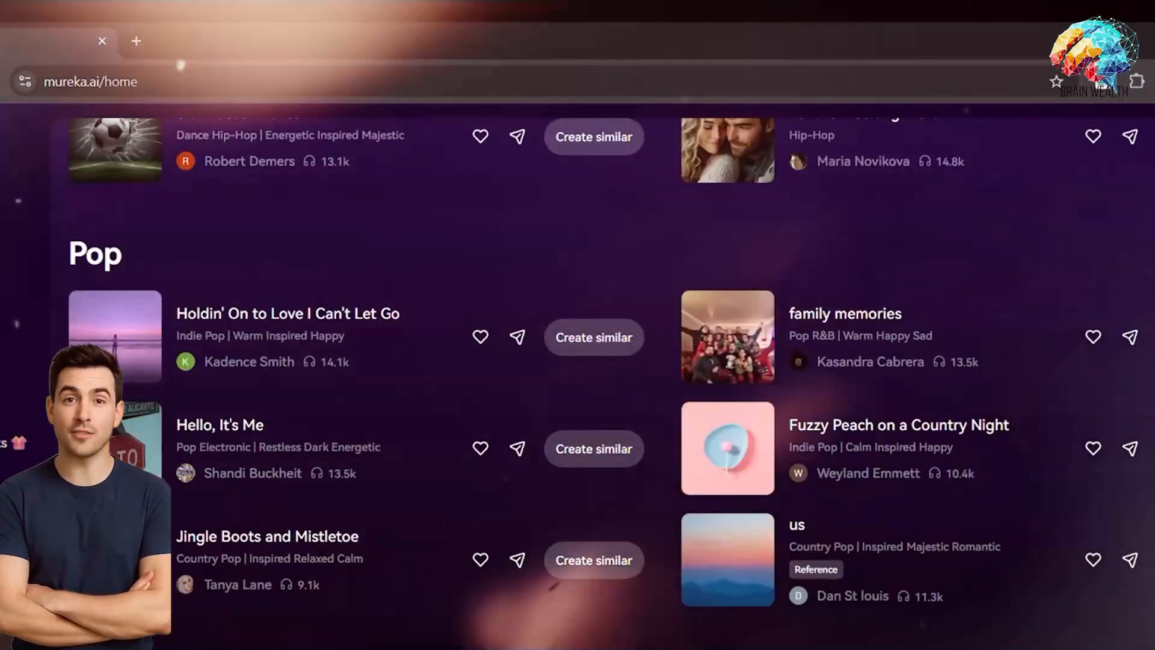
scroll(578, 361, down, 6)
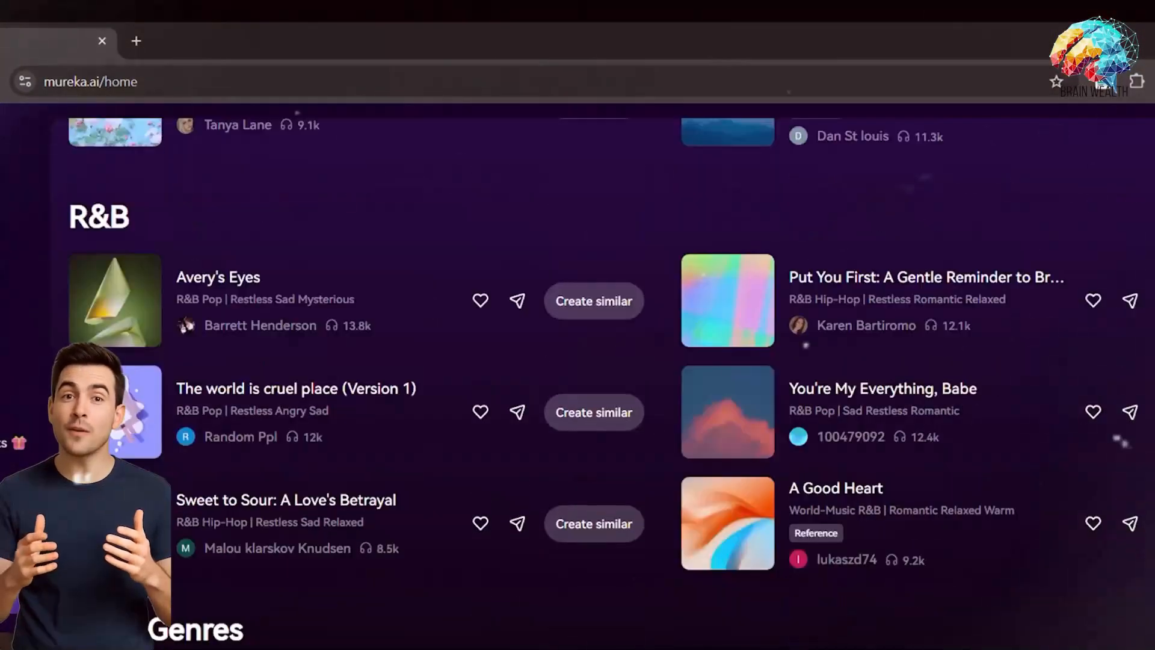
scroll(578, 361, down, 6)
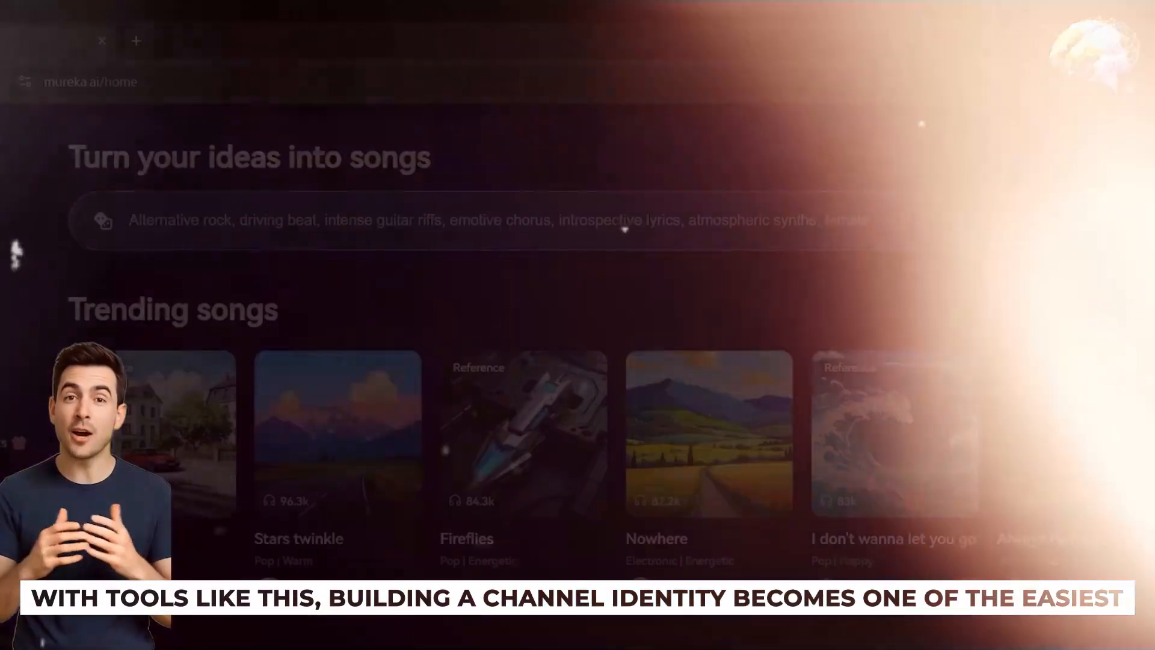
scroll(902, 421, down, 3)
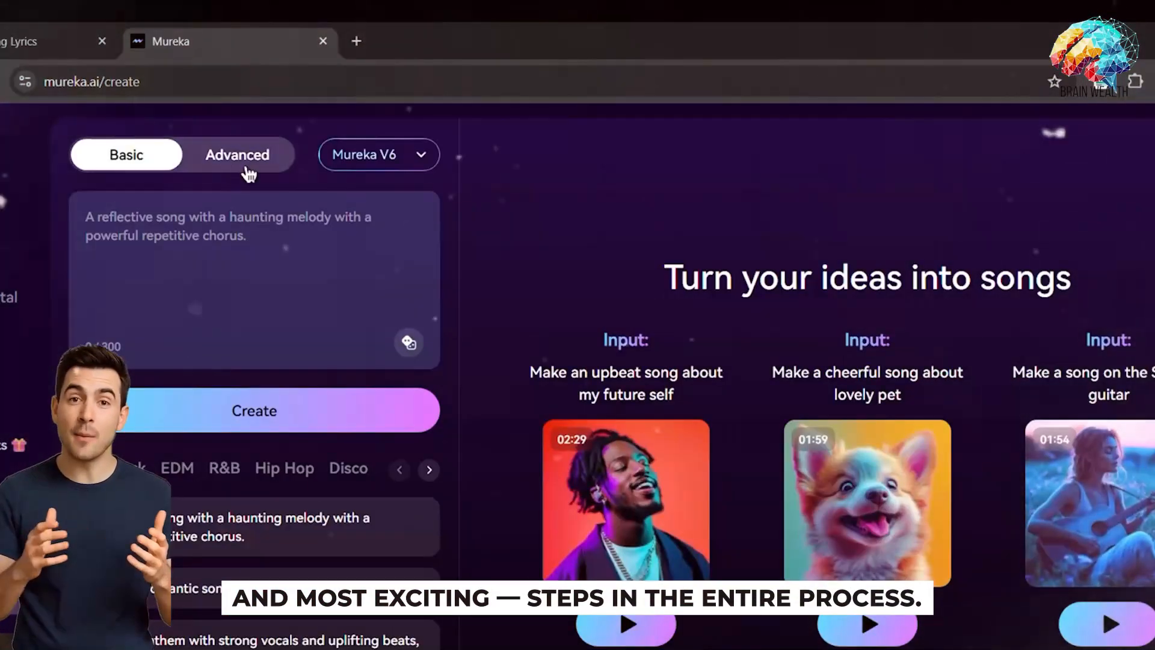
- Set up an Advanced song in Mureka with the Mureka O1 model, the title Run With the Night and the ChatGPT lyrics
click(241, 156)
click(524, 159)
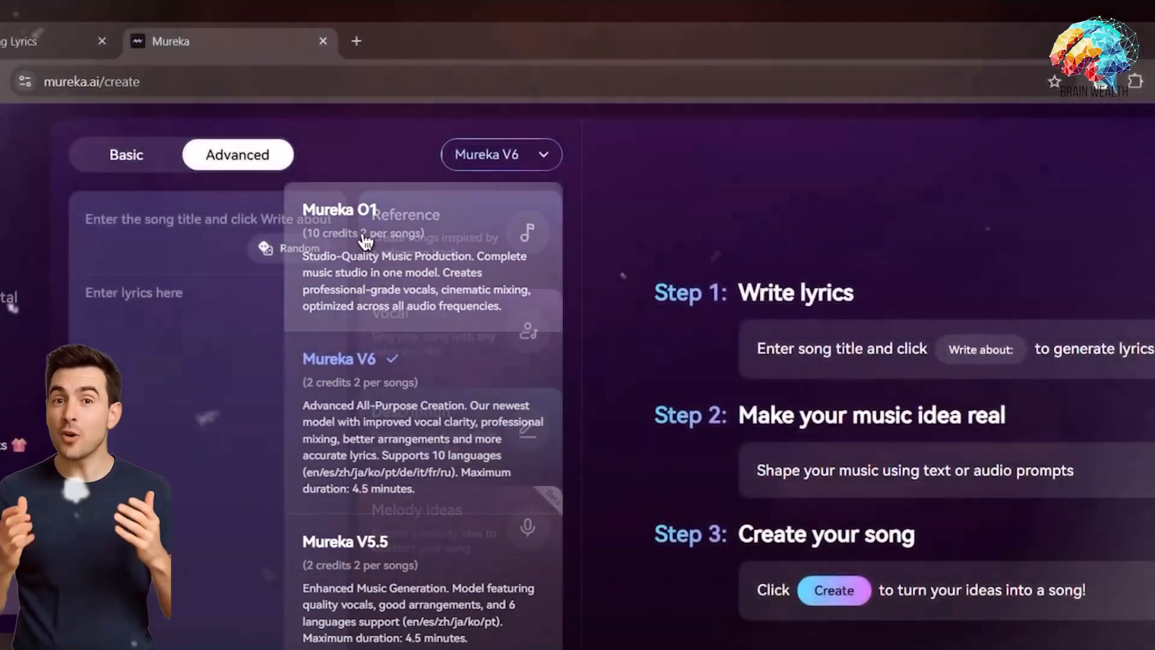
click(365, 241)
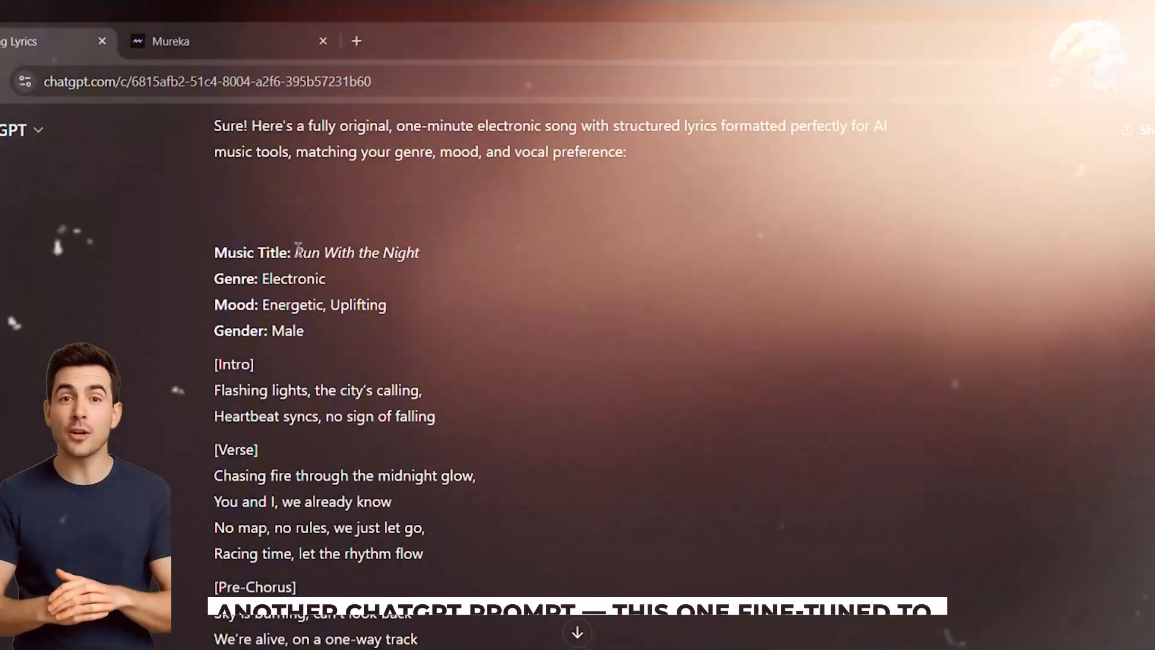
drag(294, 250, 421, 250)
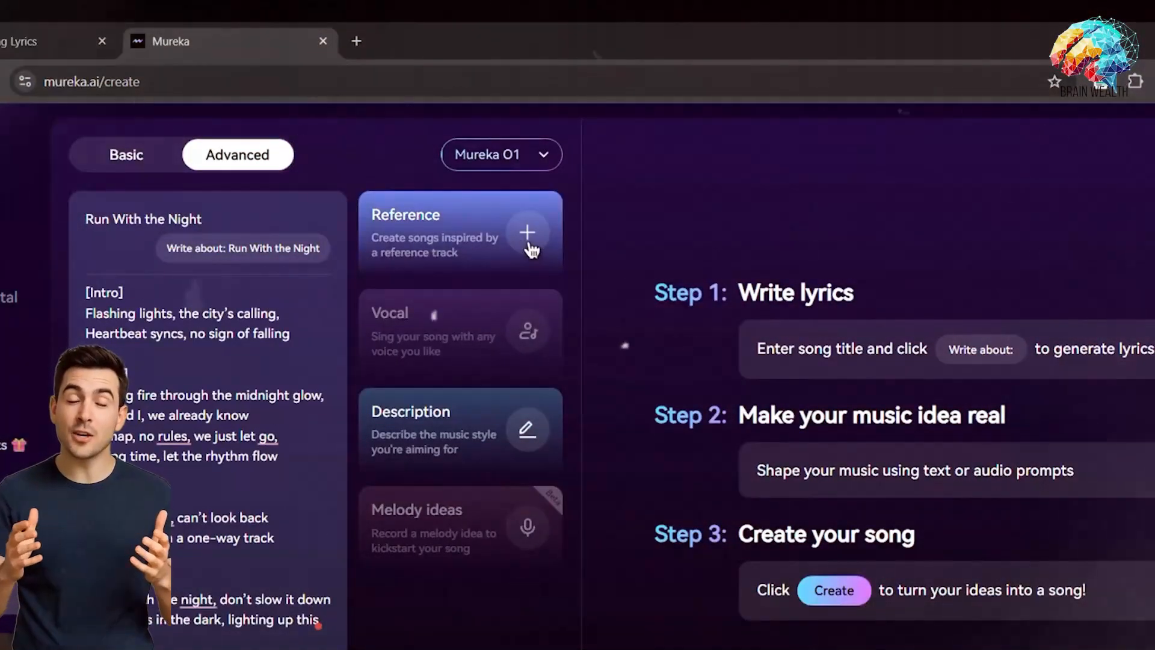
- Look through the reference track library and its audio source options, and close it
click(528, 244)
scroll(592, 470, down, 8)
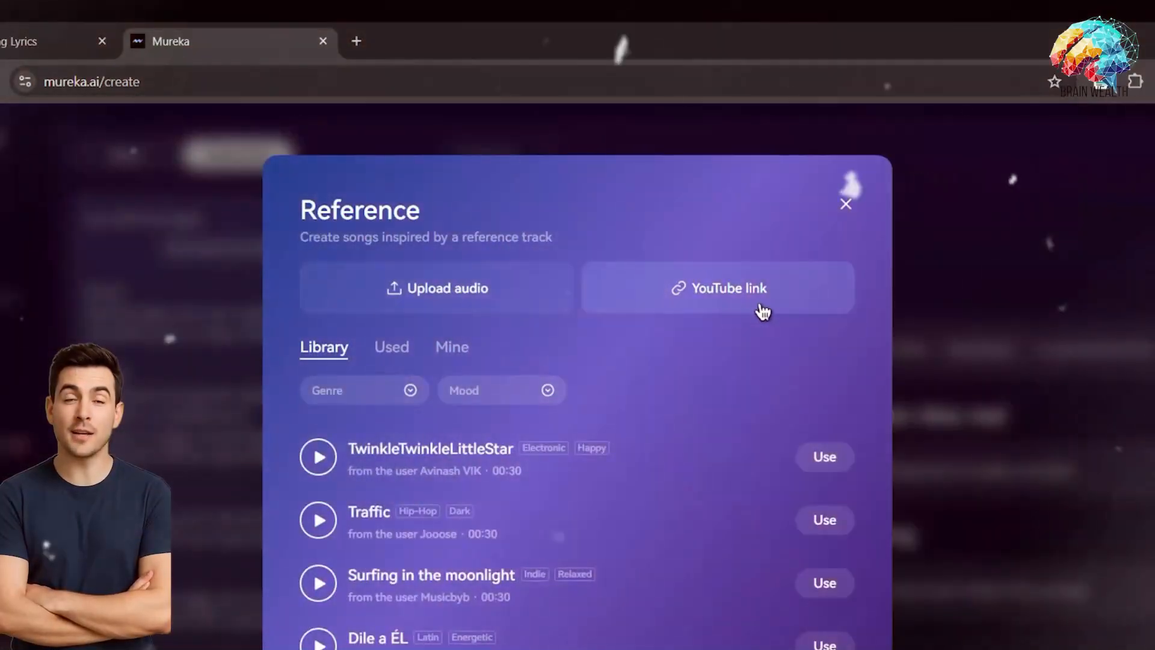
click(847, 206)
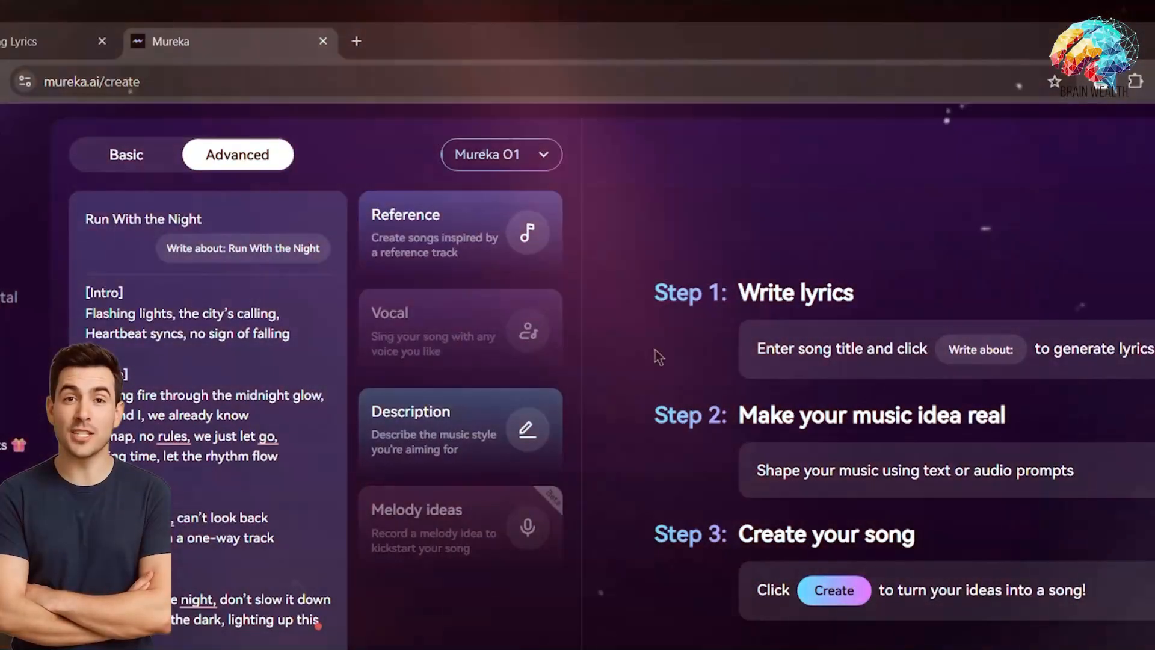
- Describe the music style as "electronic, energetic, uplifting, male vocal" and create the song
click(510, 446)
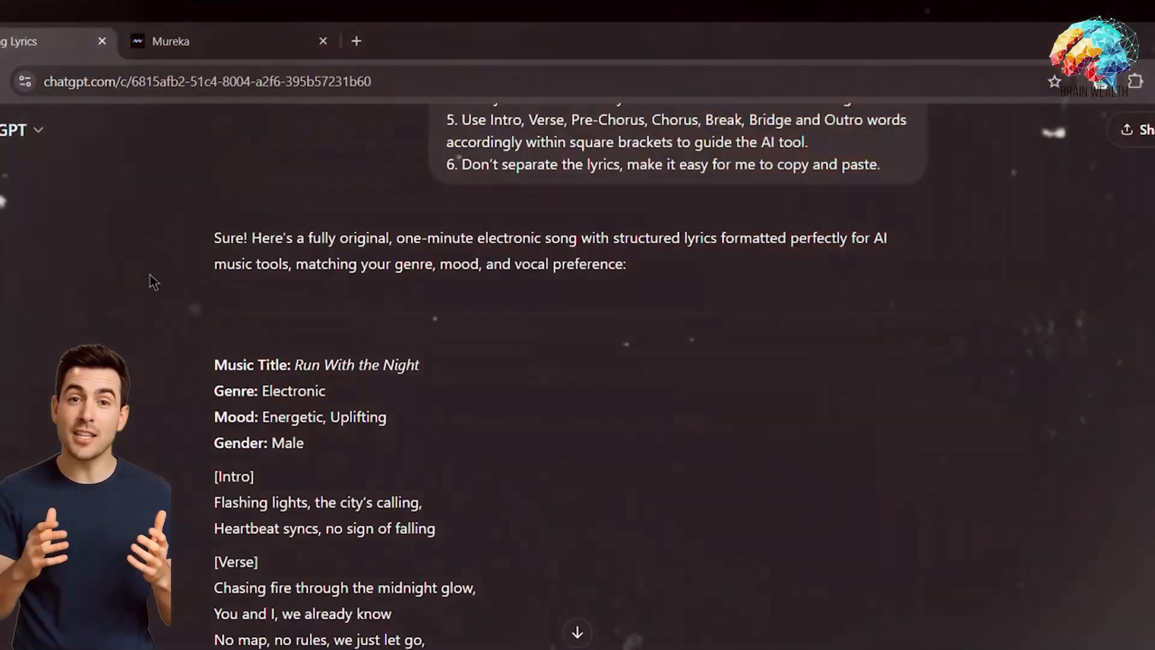
click(213, 32)
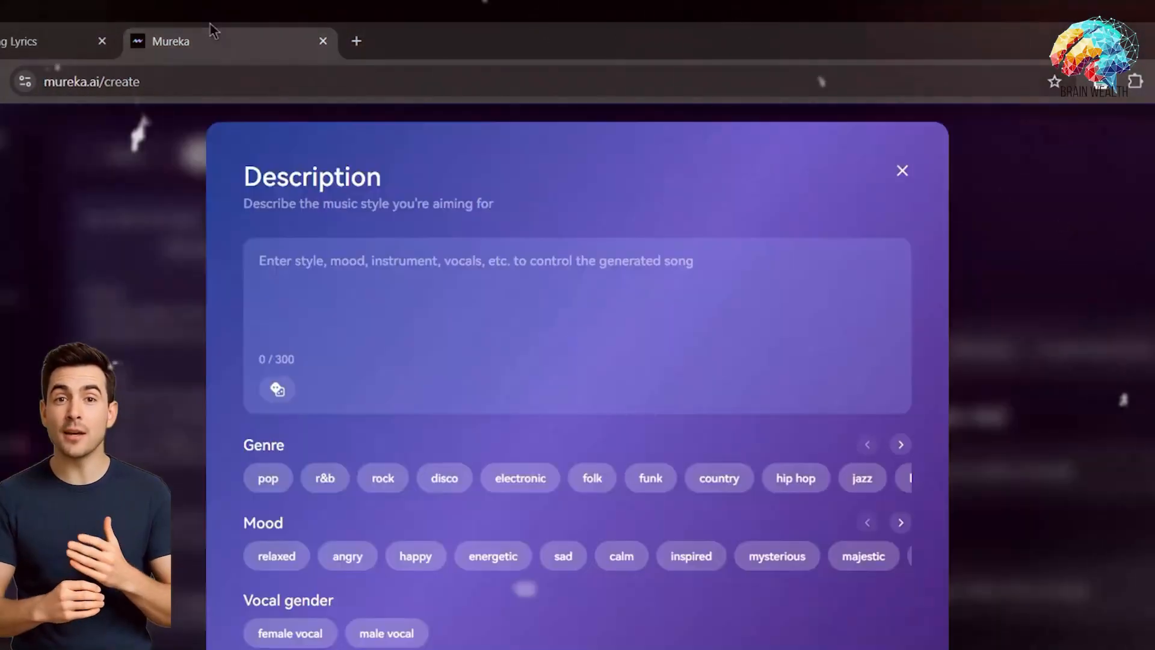
click(510, 328)
text(electronic, energetic, uplifting, male vocal)
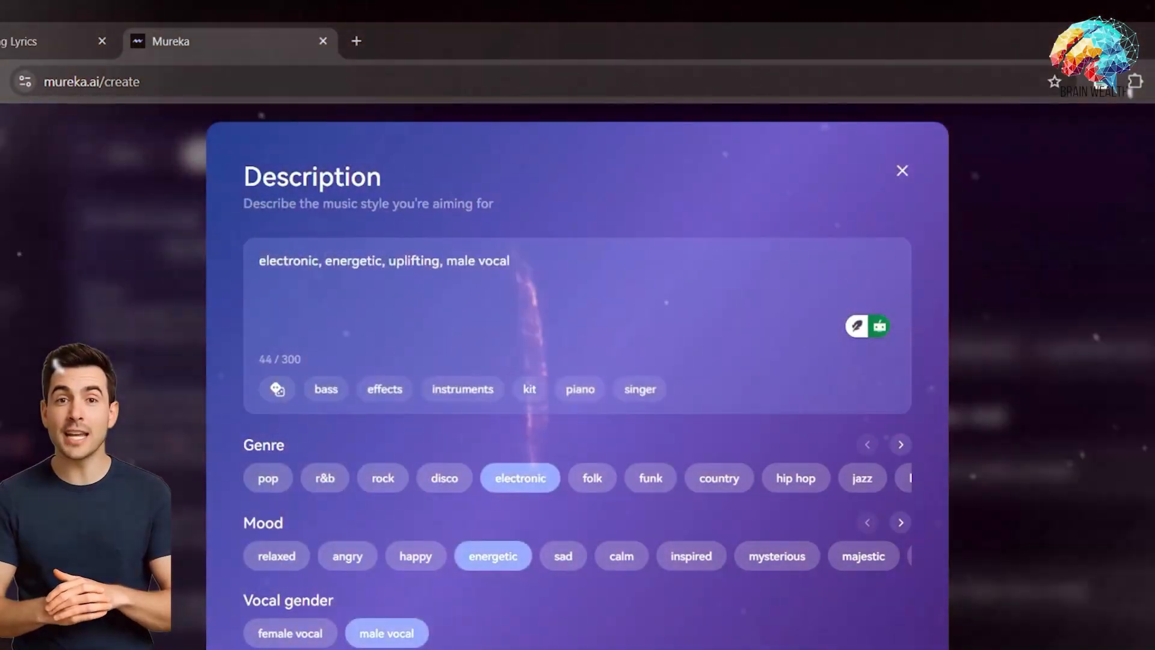
key(Escape)
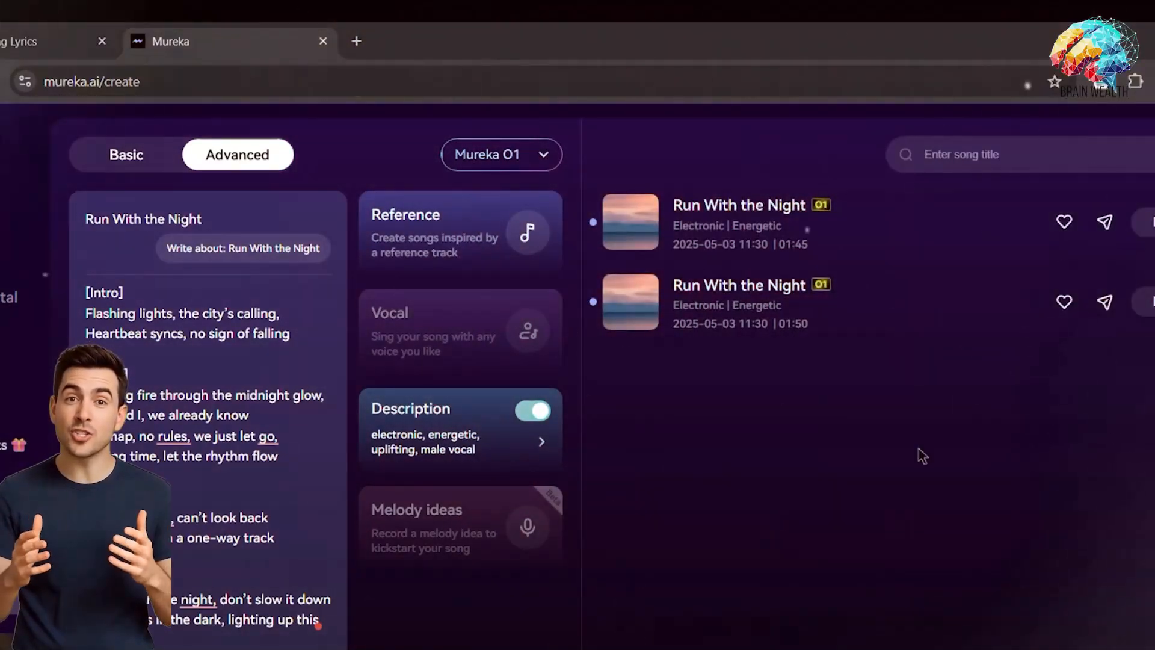
- Listen to both generated versions of Run With the Night and download the 01:45 version as an MP3
click(630, 306)
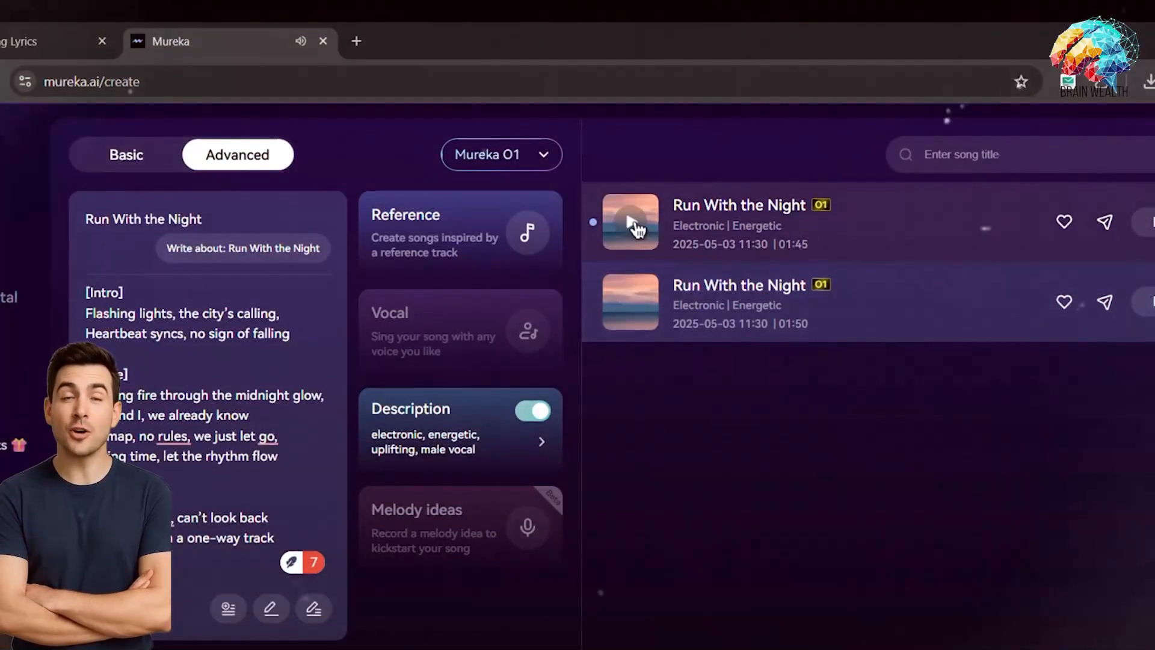
click(631, 225)
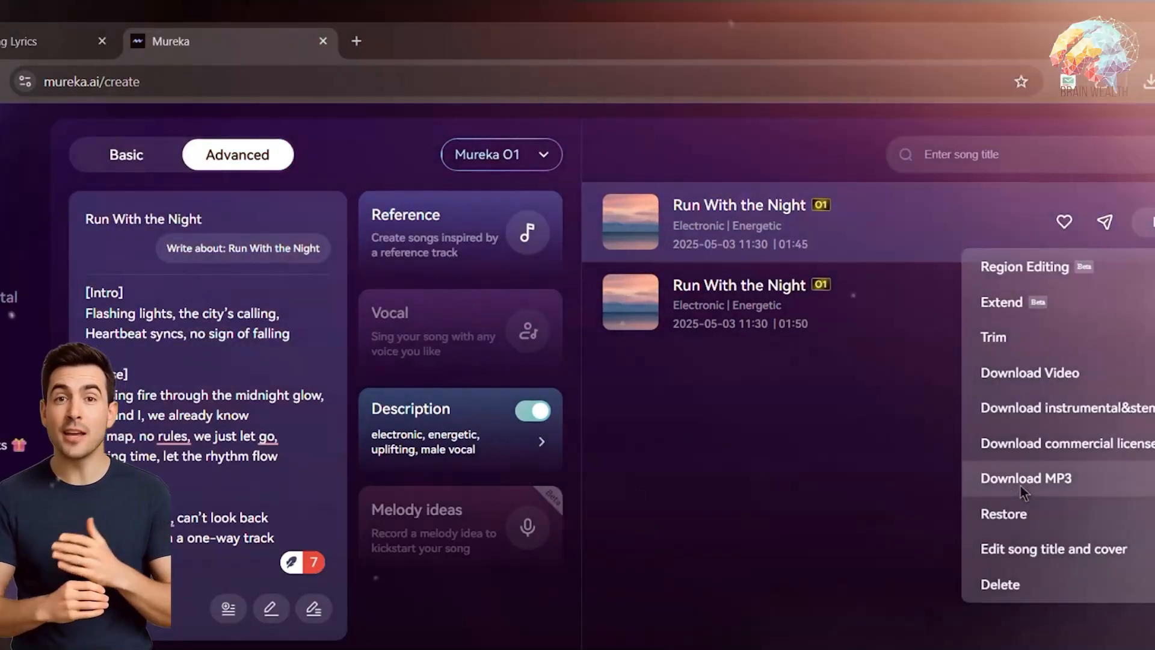
click(1020, 481)
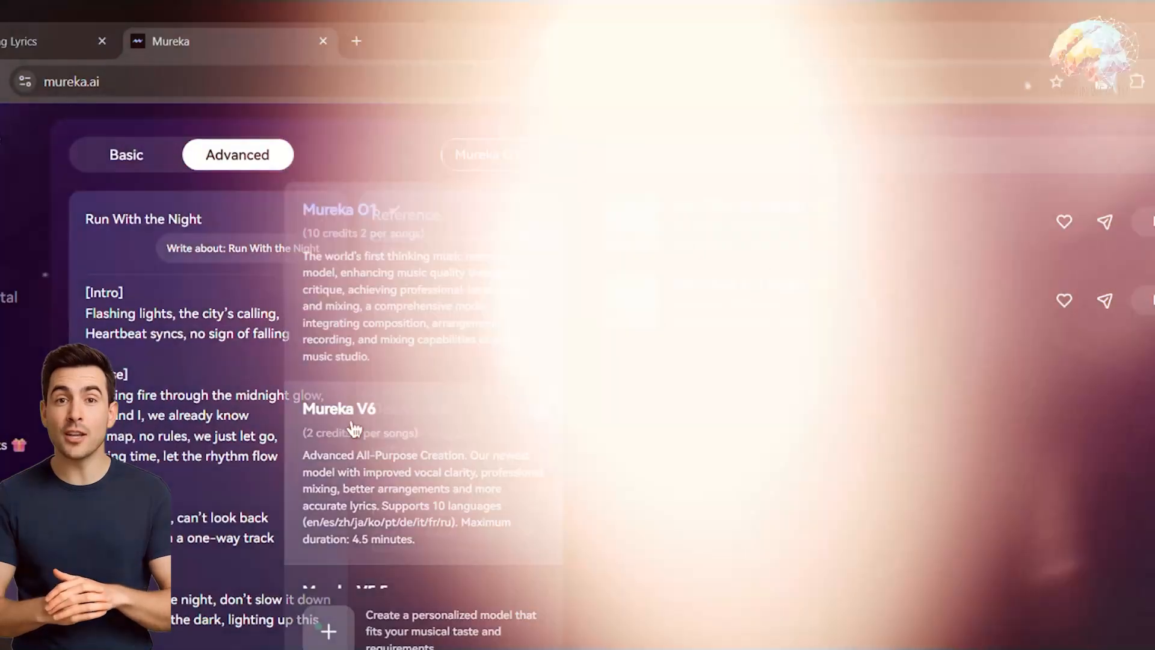
- Generate Run With the Night again with the Mureka V6 model and play the 02:41 version
click(485, 488)
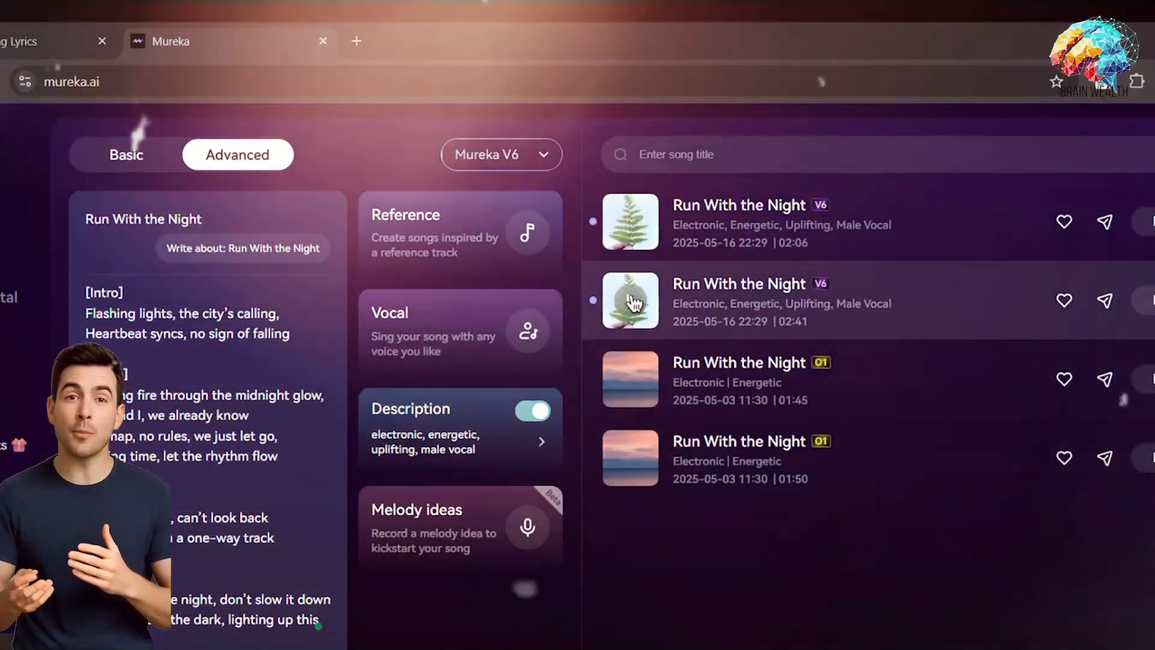
click(638, 306)
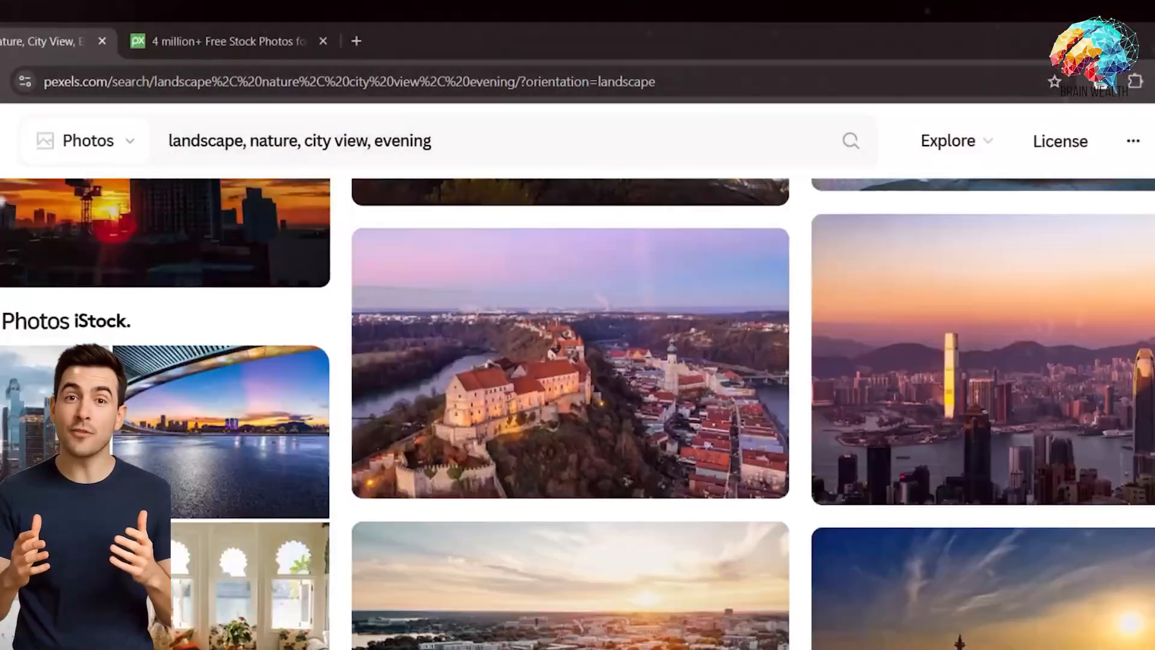
- Browse the Pexels landscape-orientation photos for "landscape, nature, city view, evening" as possible backgrounds
scroll(57, 569, down, 8)
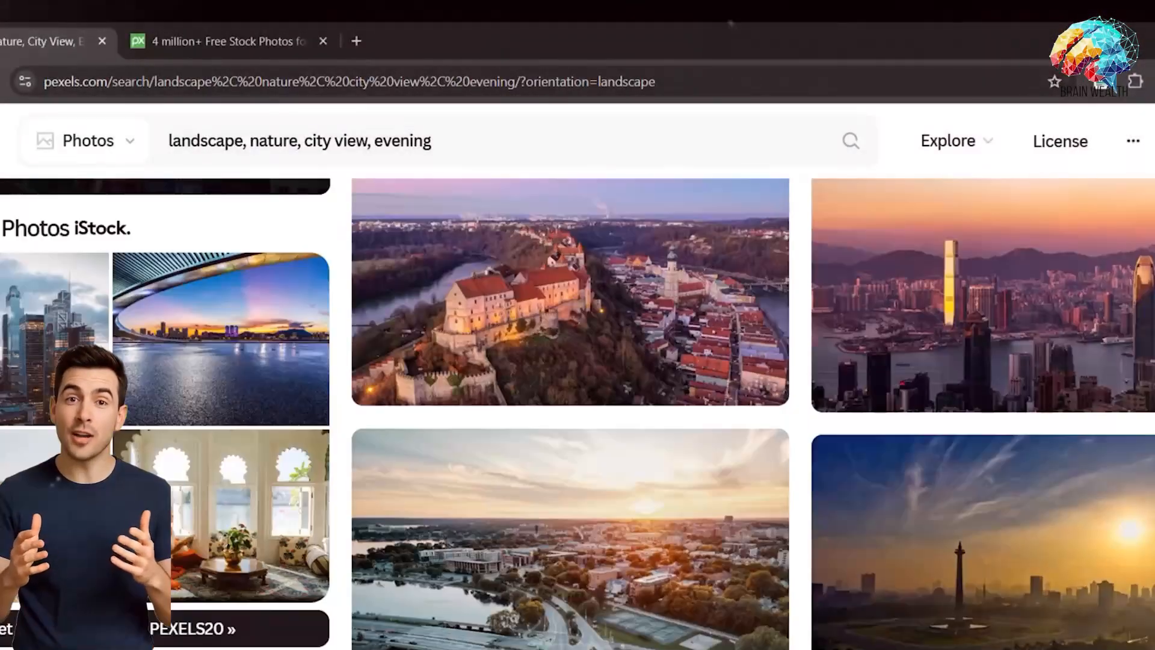
scroll(570, 415, down, 12)
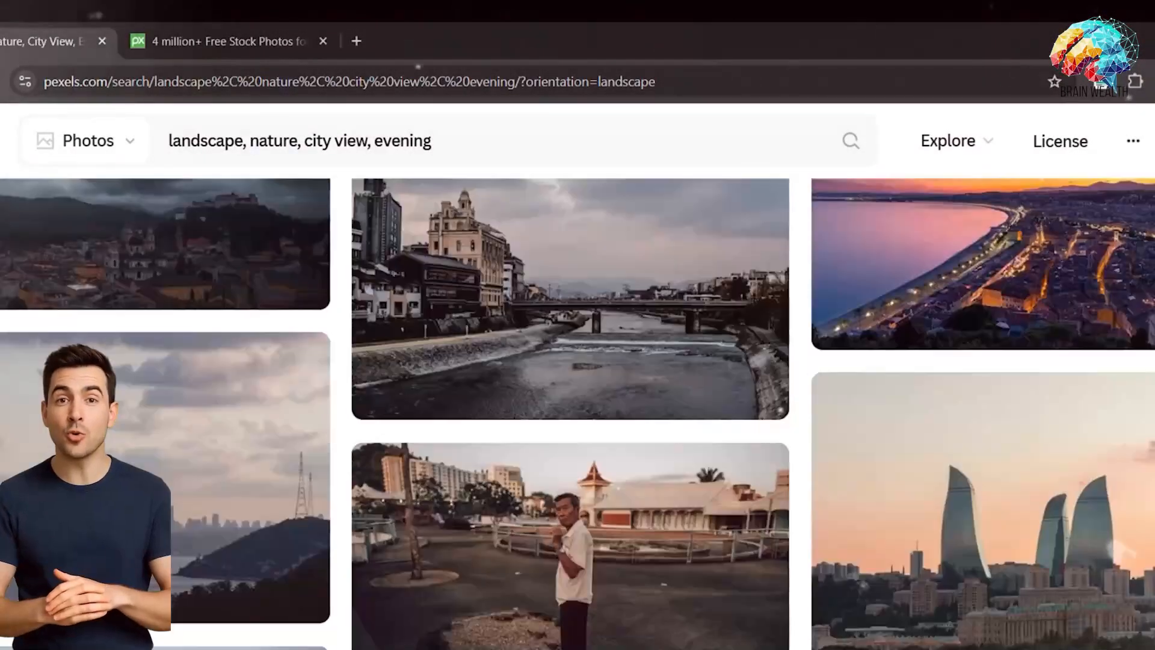
scroll(570, 415, down, 3)
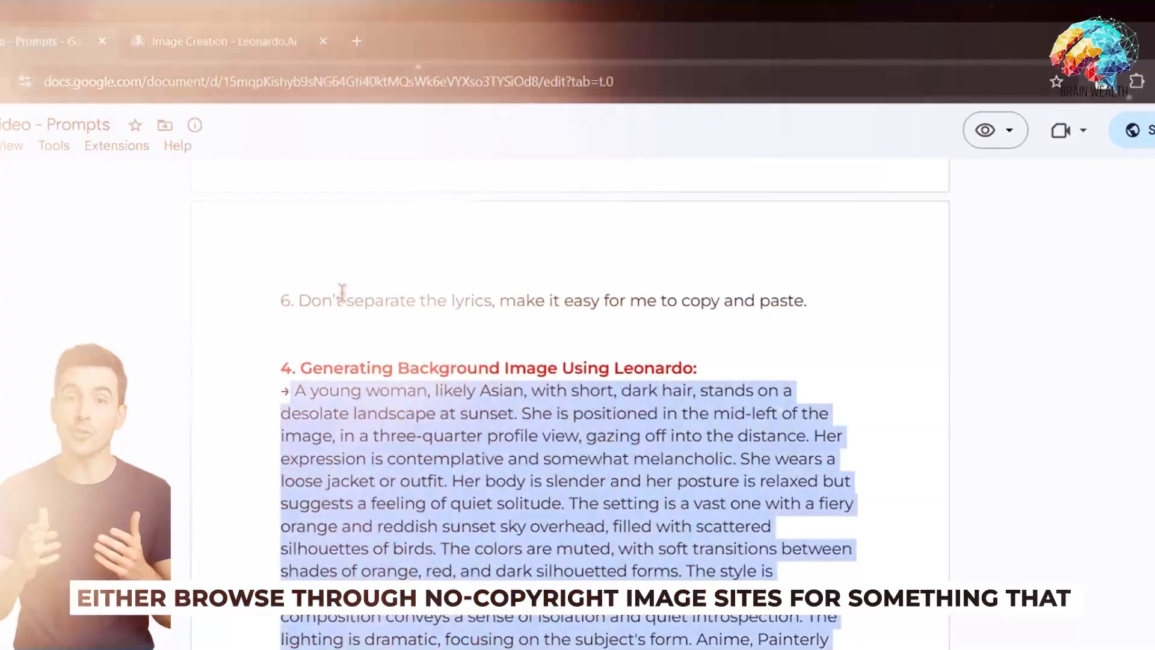
- Generate anime background images in Leonardo.Ai from the copied prompt of a young woman at sunset, and view the results enlarged
click(248, 27)
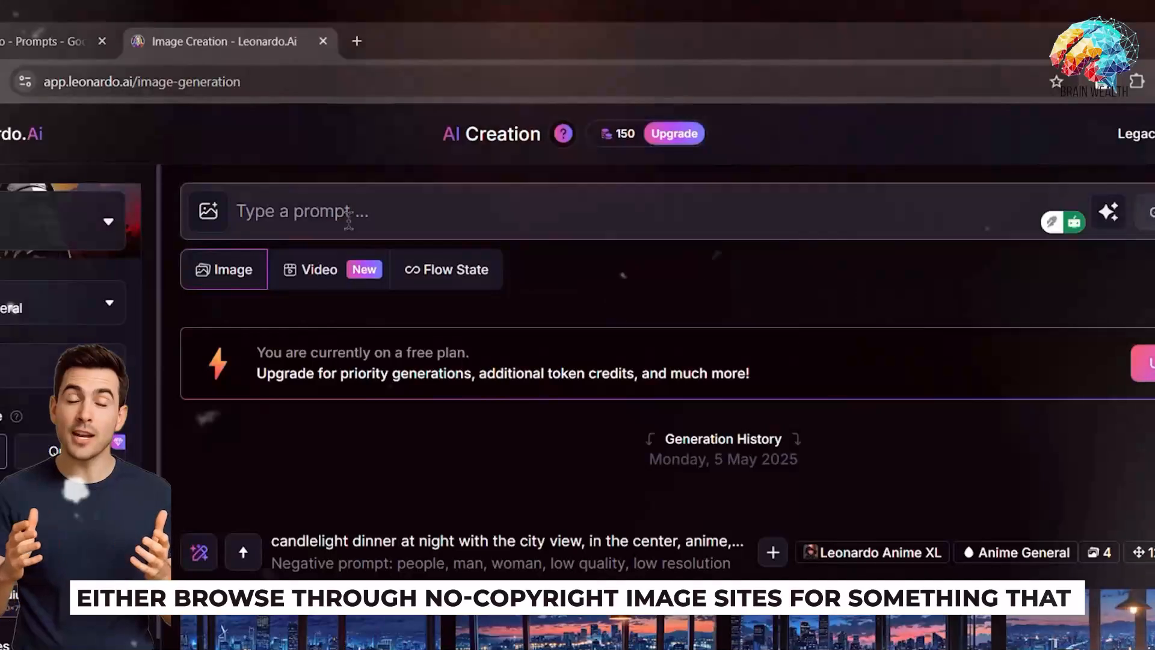
key(ctrl+v)
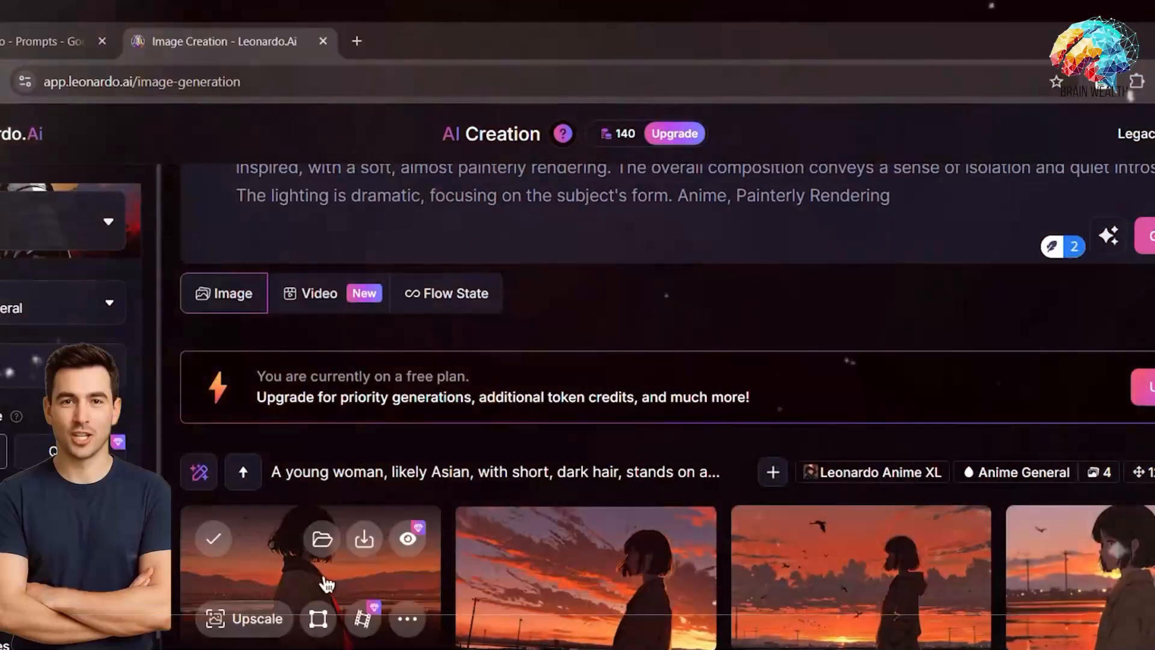
click(310, 565)
click(1112, 430)
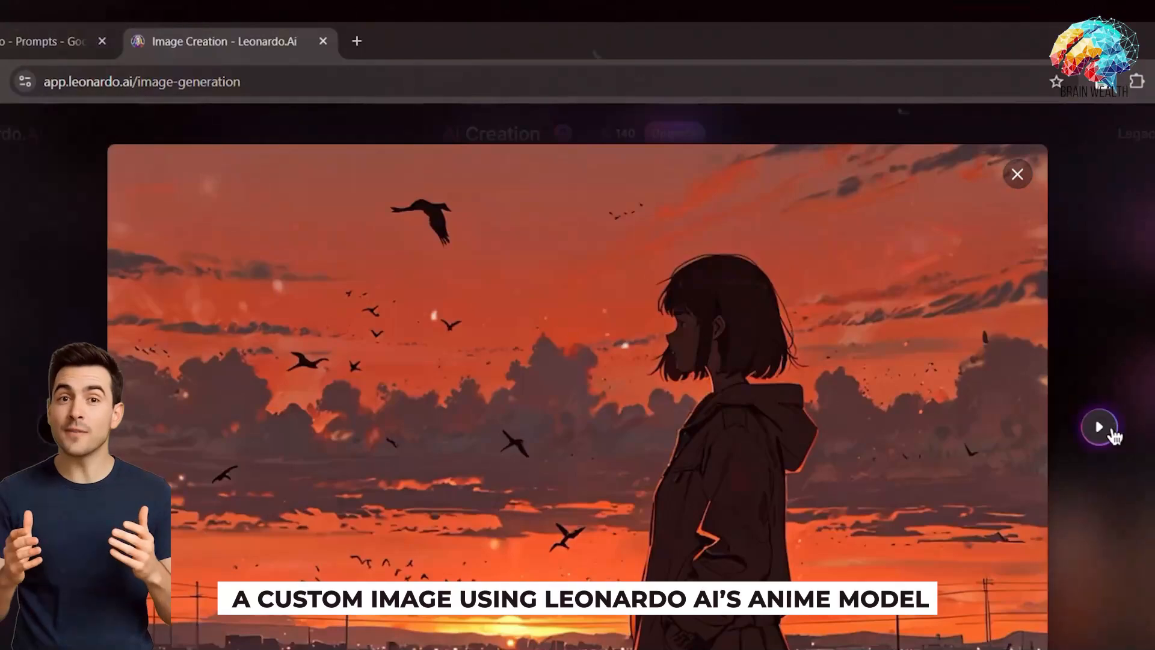
click(1112, 431)
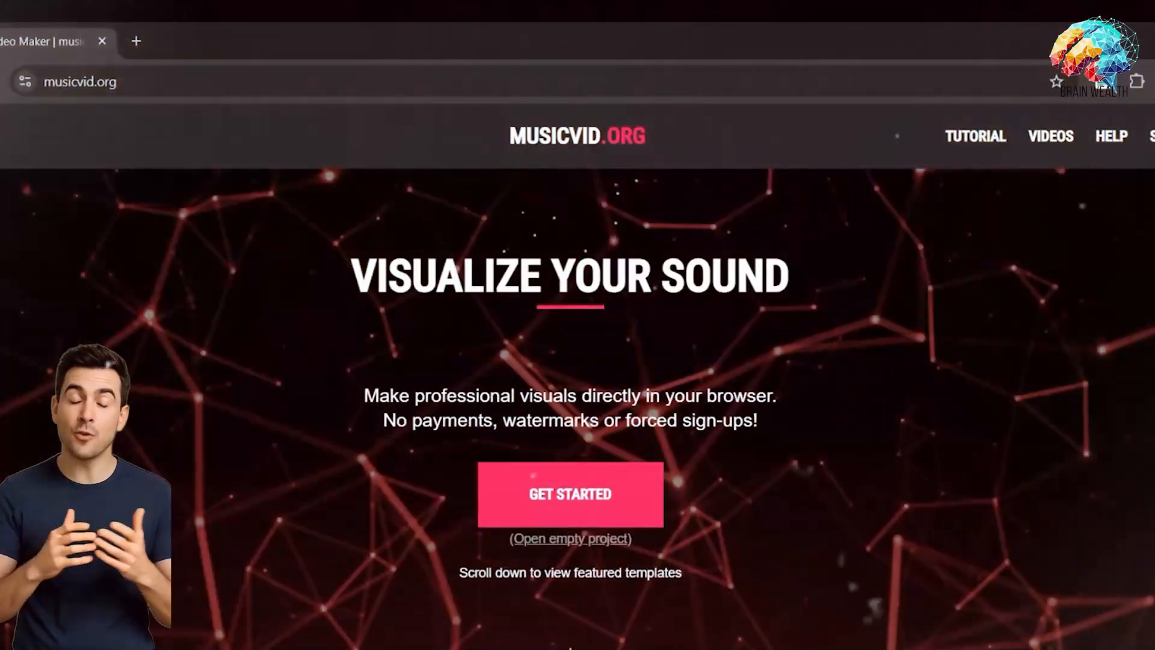
- Open the Circle Spectrum featured project on musicvid.org and load the RunWiththeNight audio file from the computer
scroll(231, 415, down, 10)
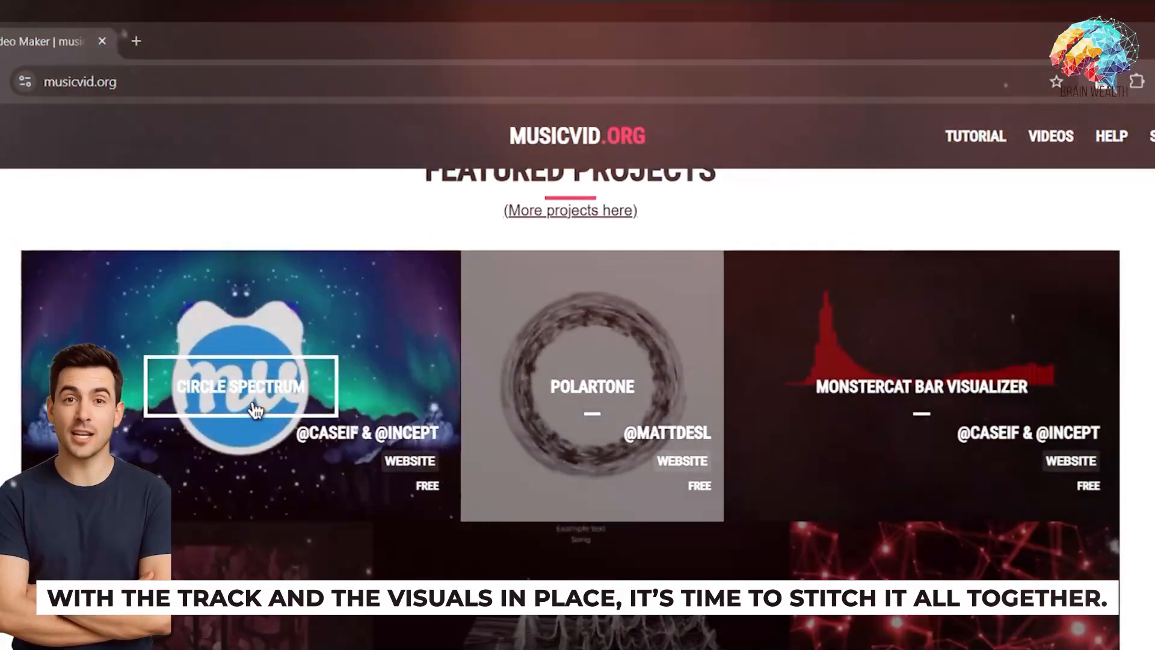
click(246, 400)
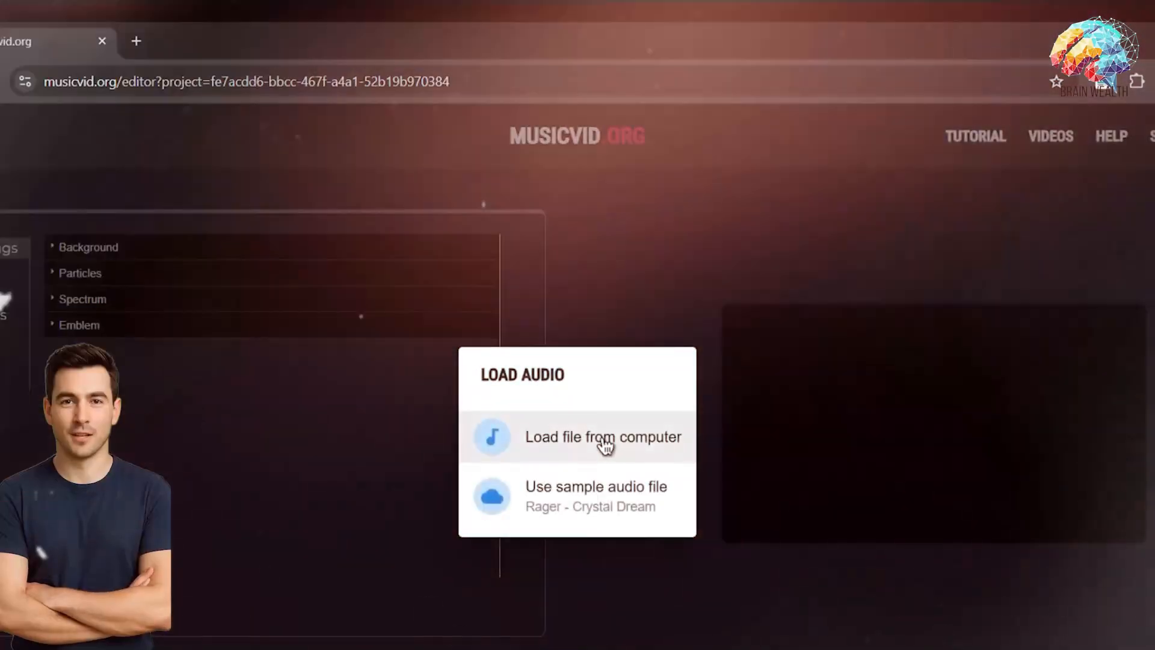
click(601, 443)
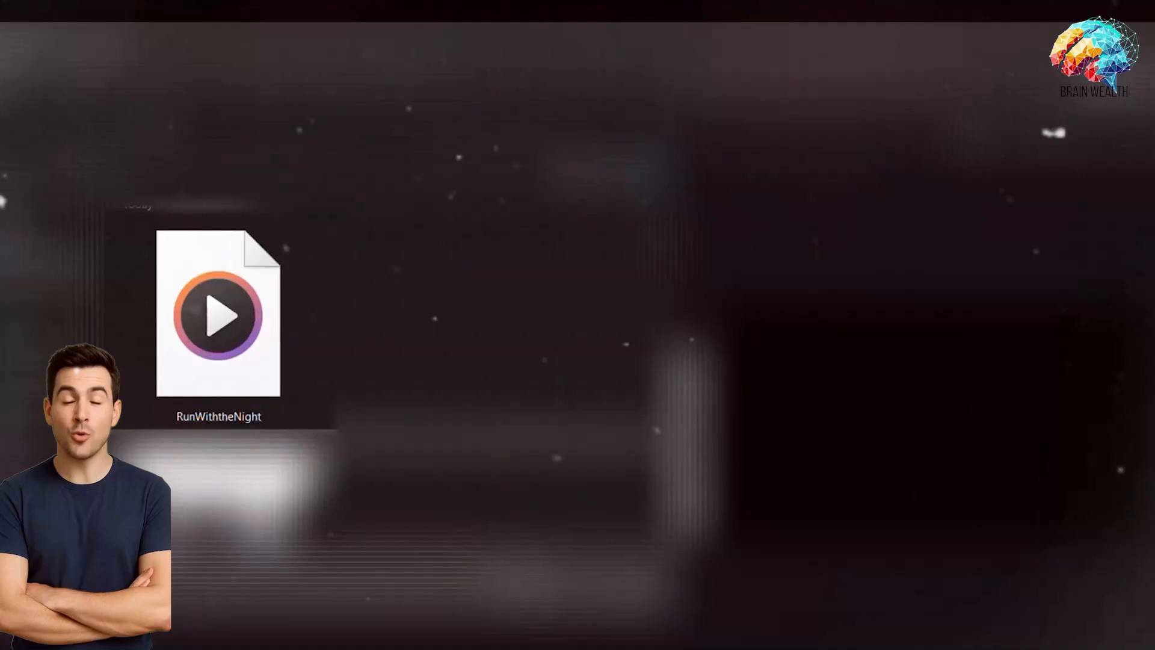
click(261, 353)
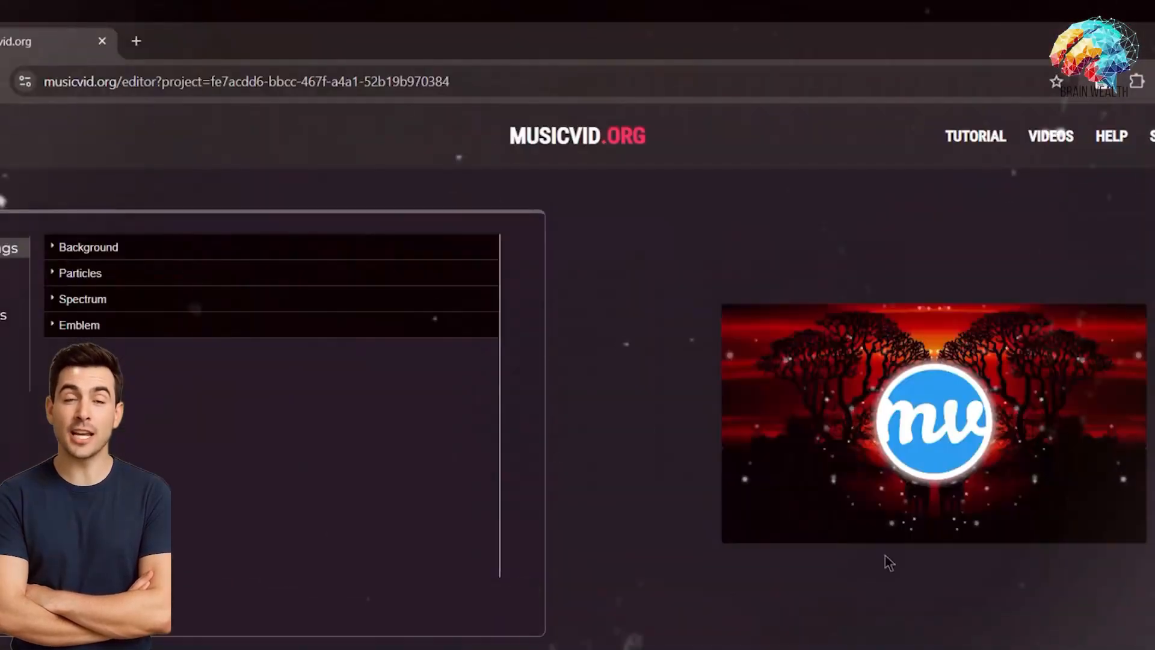
- Replace the project's background image with the generated anime sunset picture from the computer
click(54, 249)
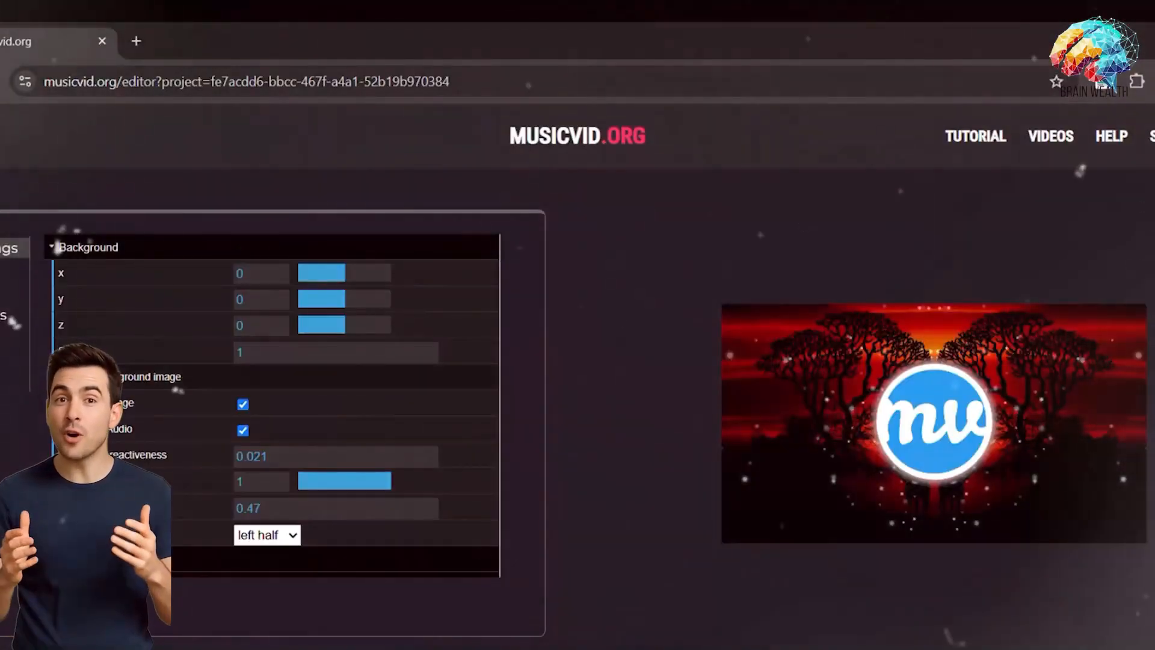
click(132, 390)
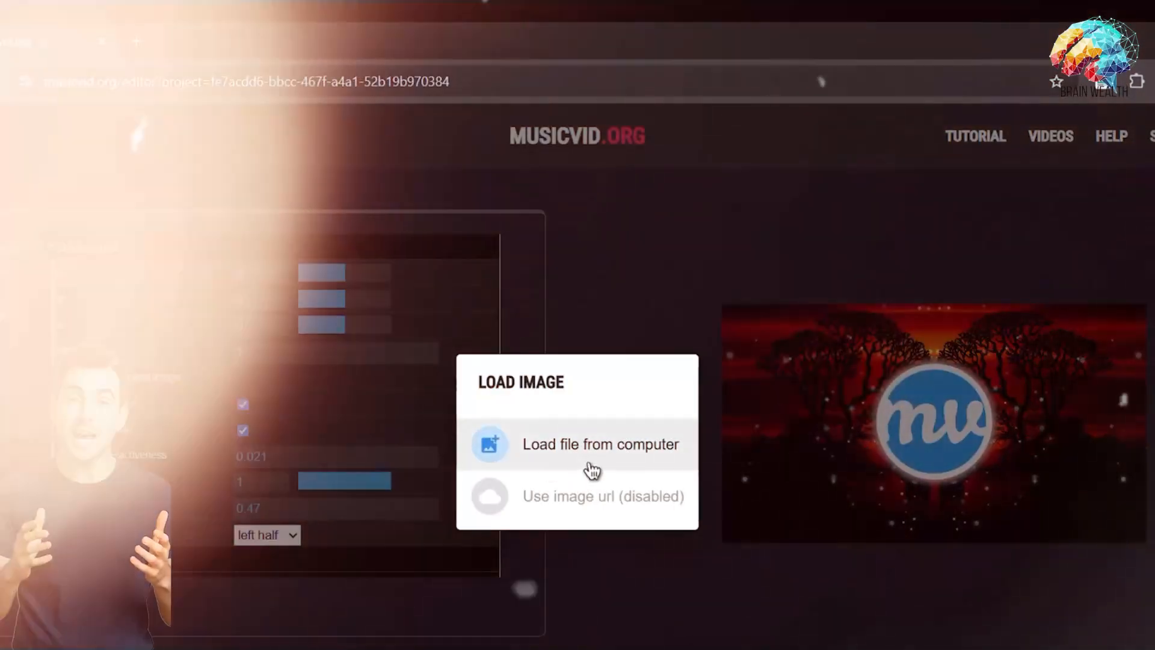
click(561, 467)
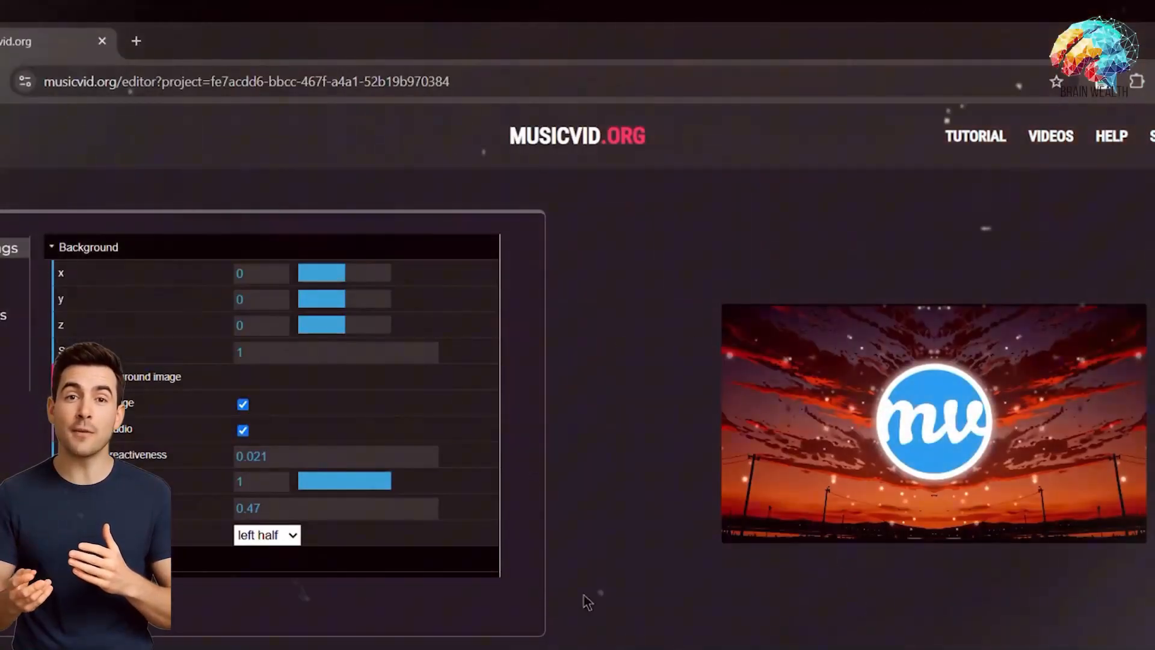
- Set the background's 0.47 value to 0.25 and change its left half mirroring to none
key(BackSpace)
key(BackSpace)
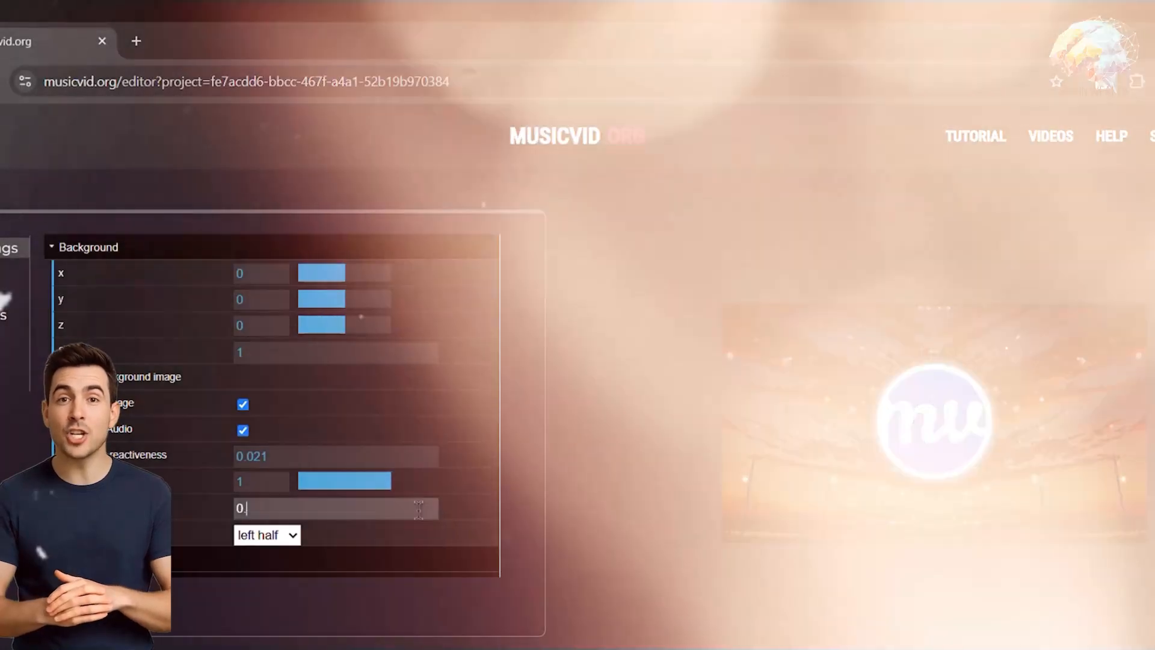
text(25)
key(Return)
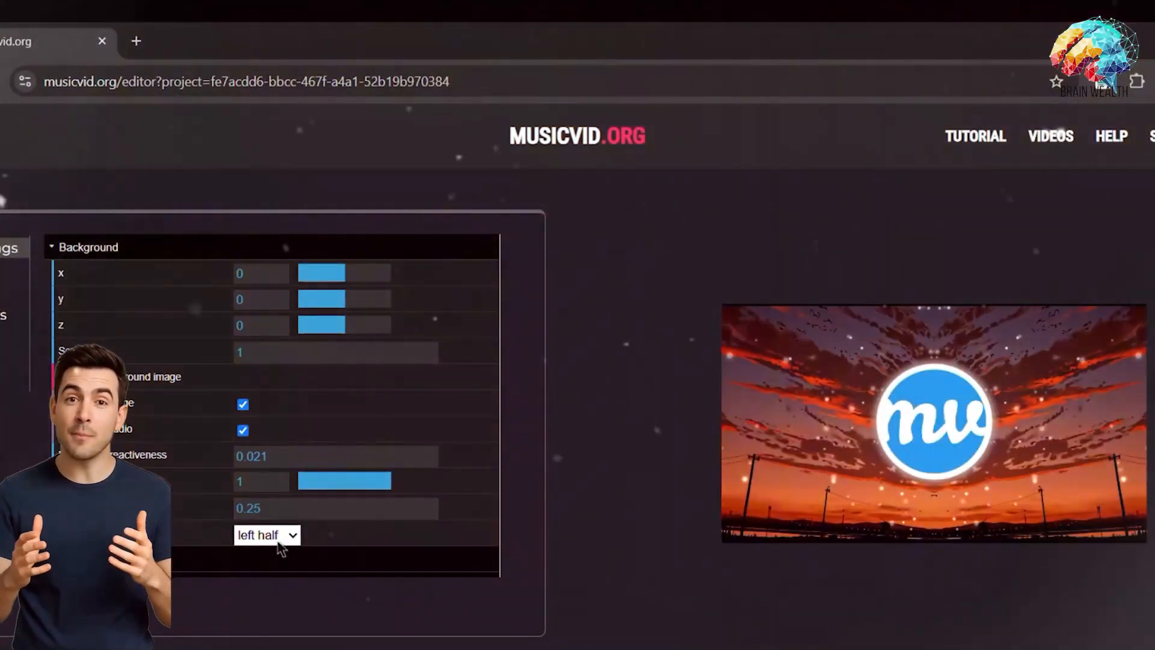
click(264, 625)
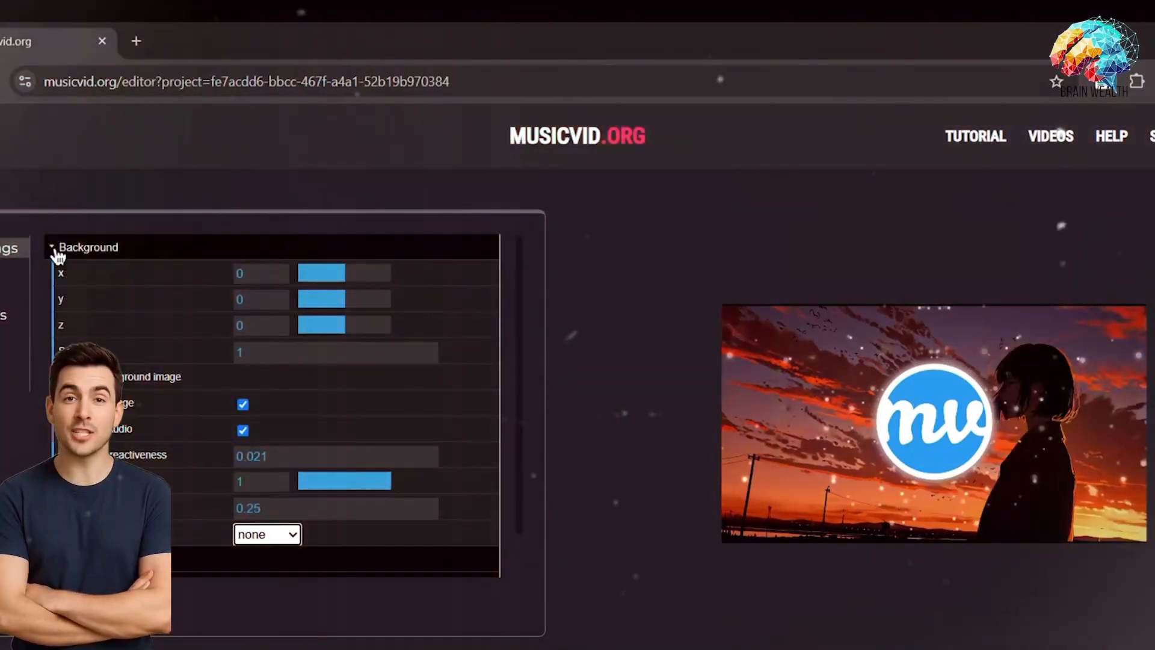
click(57, 251)
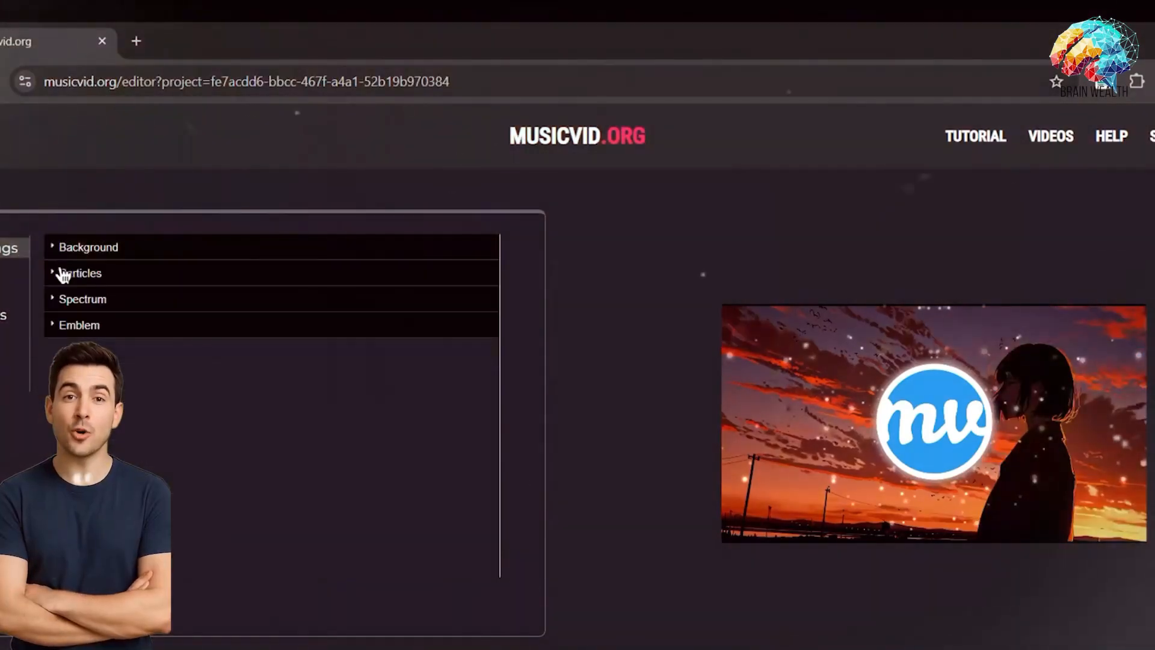
- Set the number of particles to 500
click(59, 276)
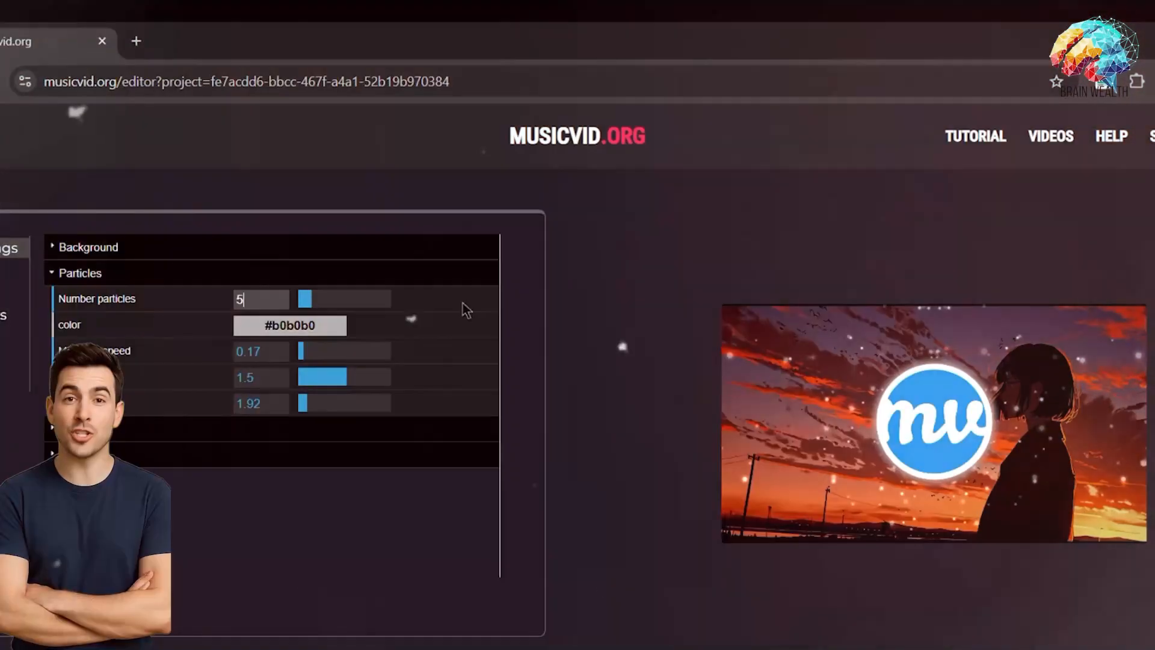
text(00)
click(57, 276)
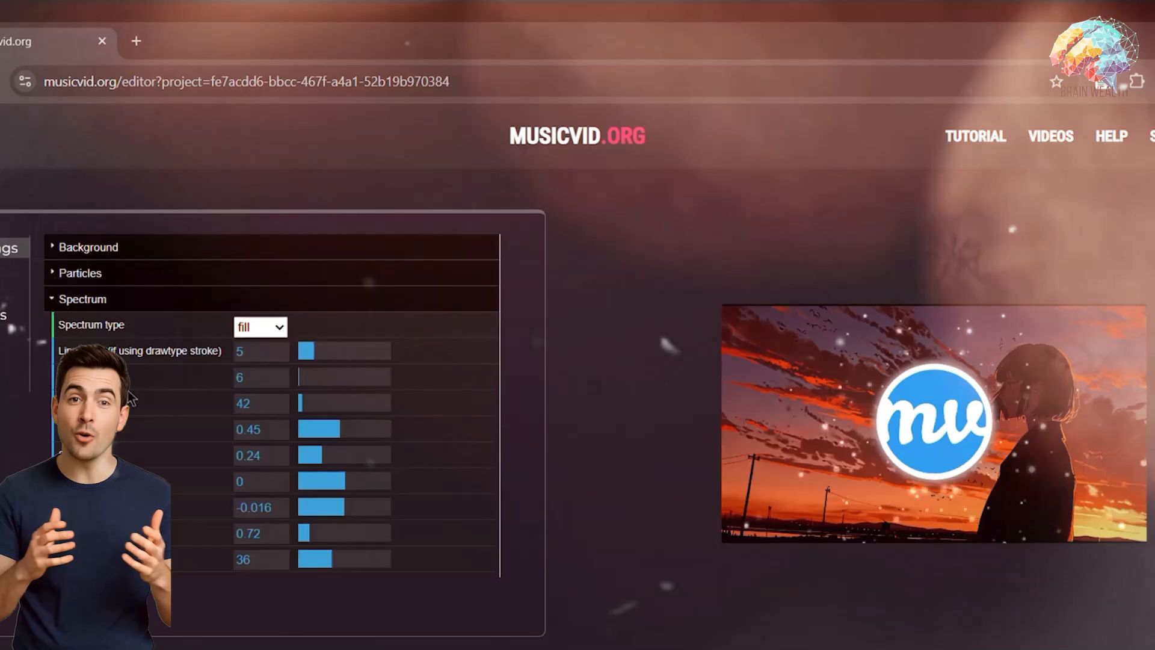
- Reduce the spectrum's 0.72 setting to 0.5 to shrink the circle
click(265, 532)
key(BackSpace)
key(BackSpace)
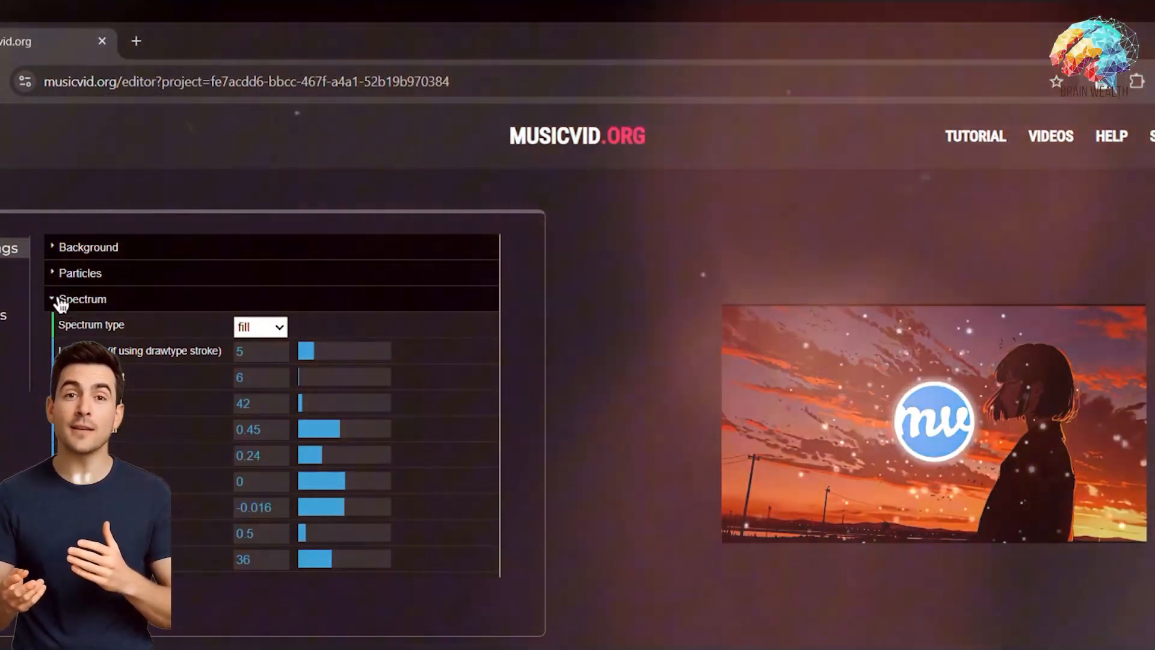
click(61, 299)
- Replace the emblem image with the Nova Beats logo
click(57, 326)
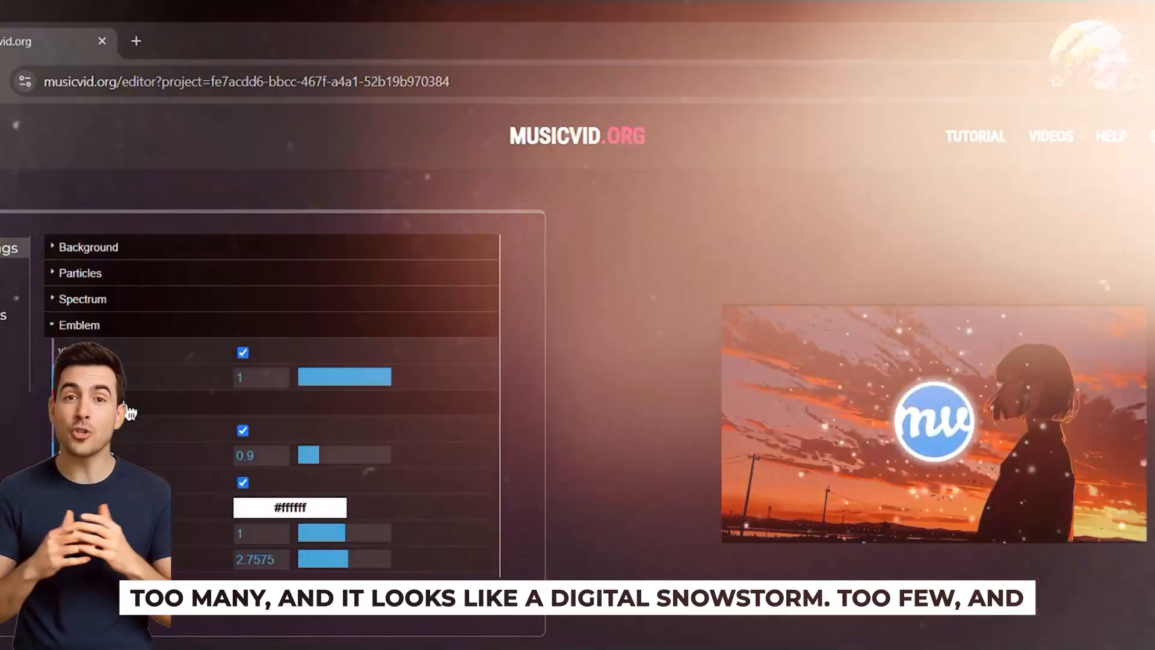
click(137, 417)
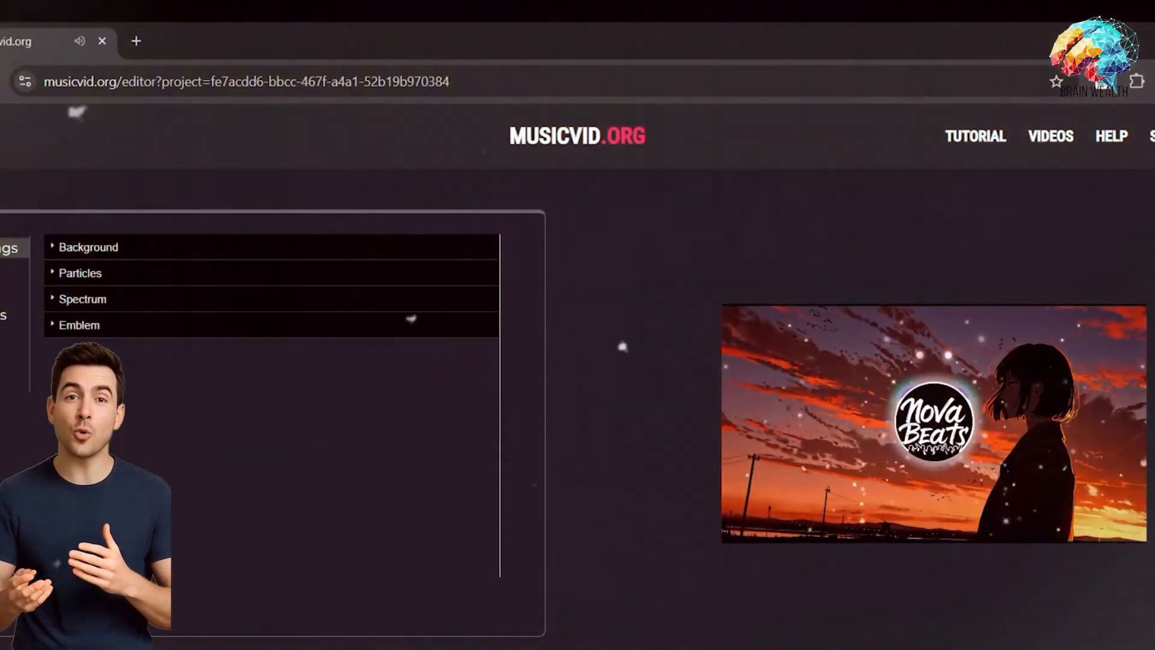
- Export the finished visualizer video as myvid.mp4, accepting the attribution notice
click(15, 380)
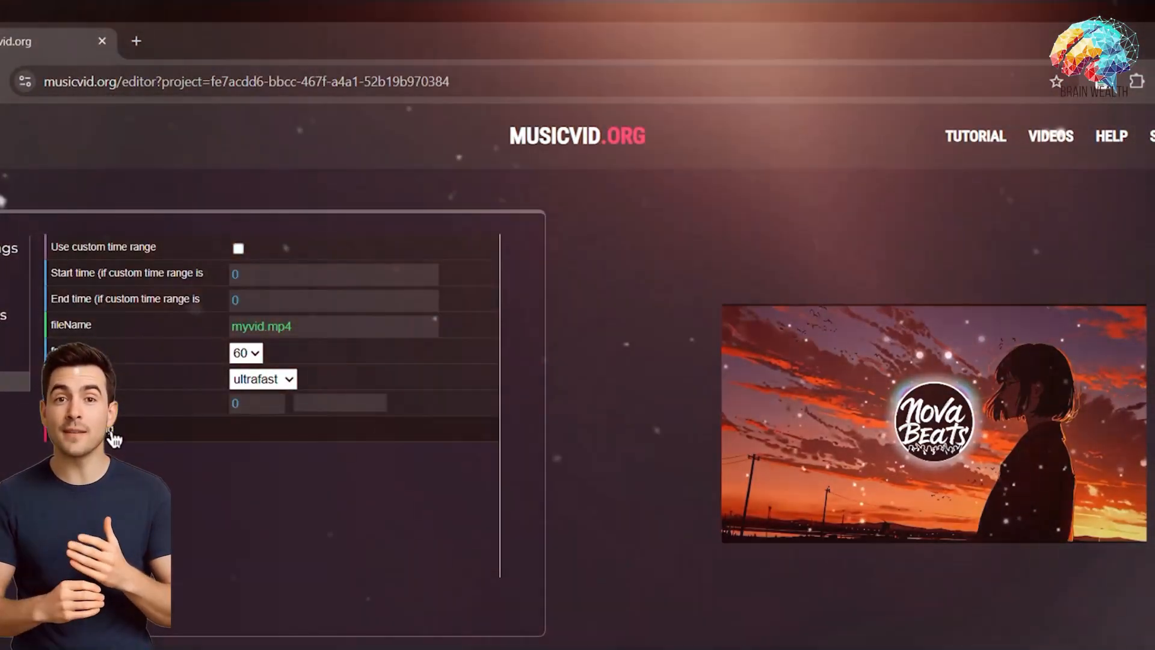
click(113, 449)
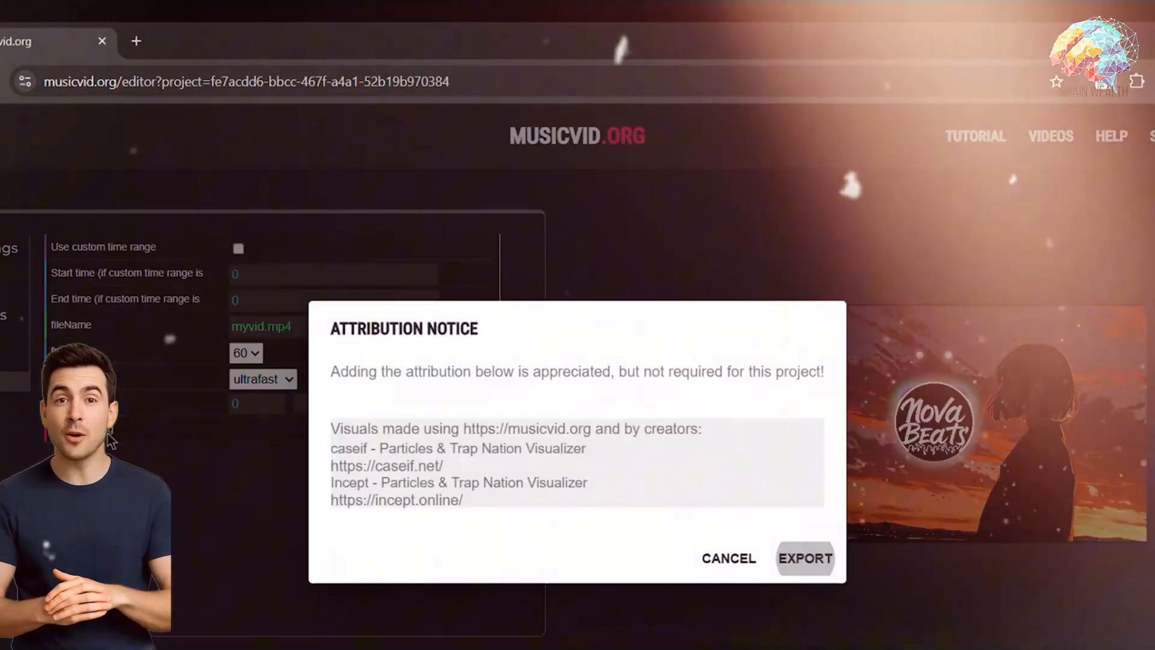
click(806, 558)
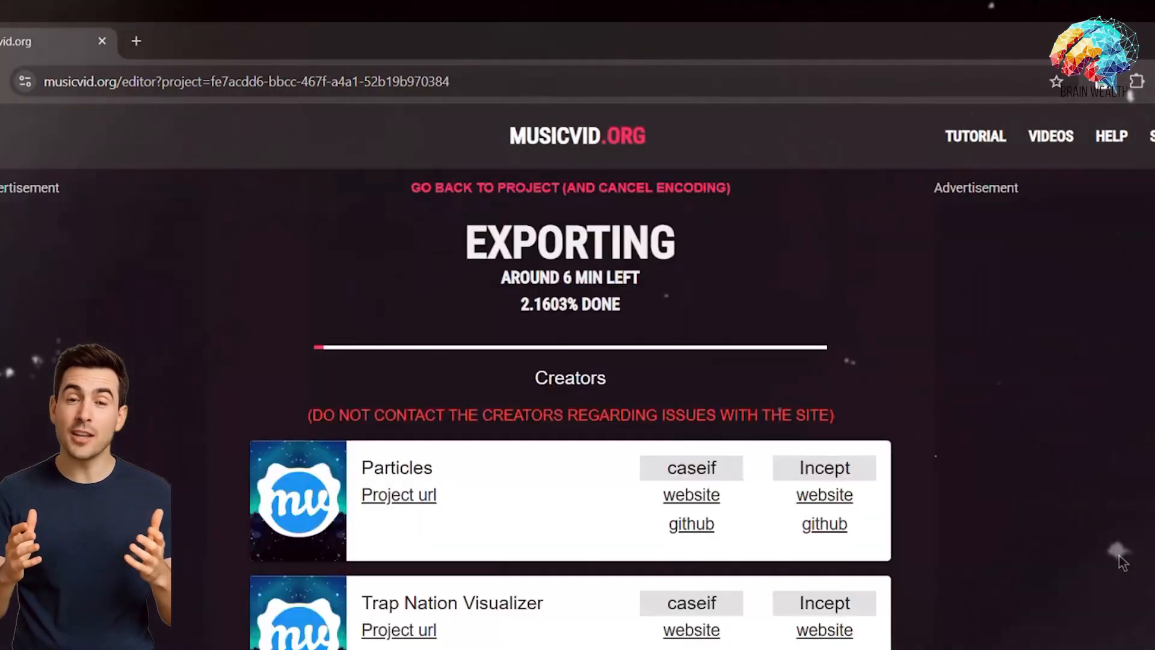